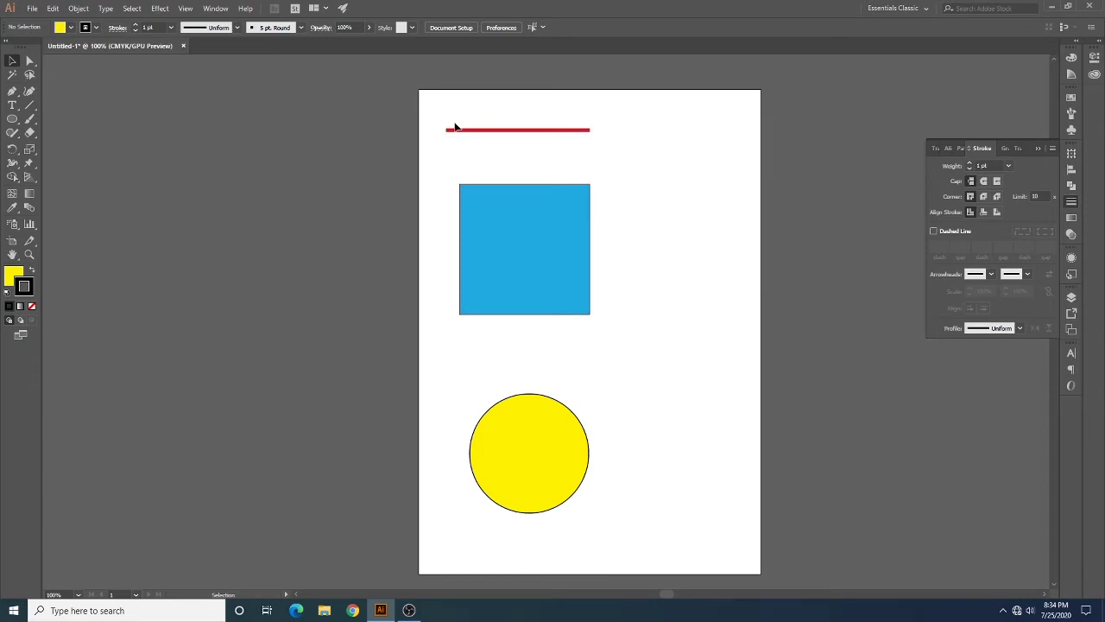
pyautogui.click(457, 132)
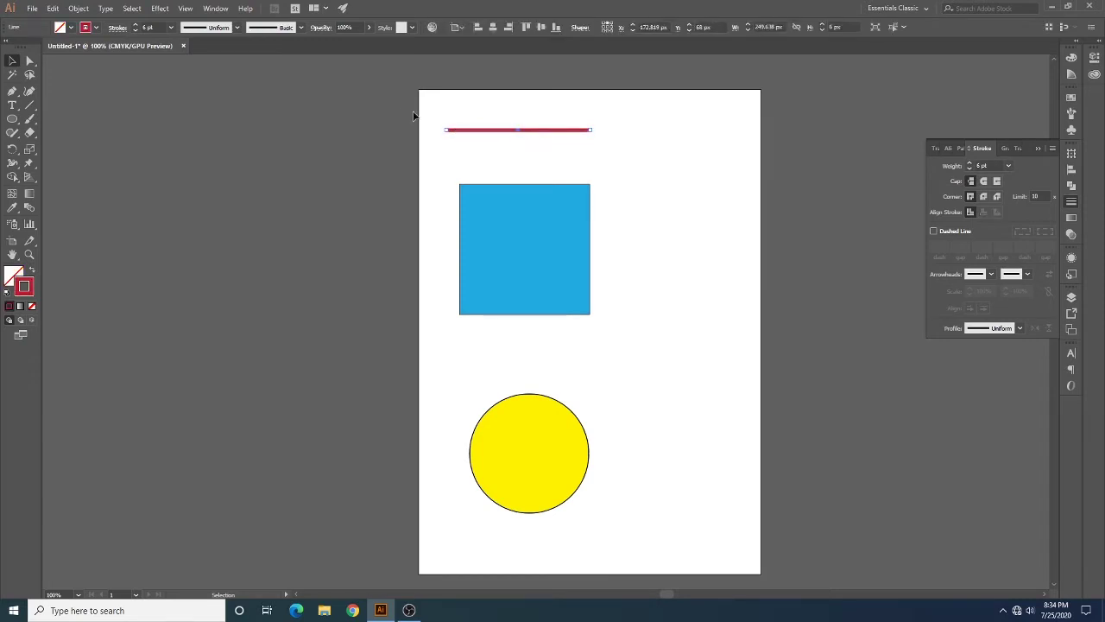
pyautogui.click(471, 158)
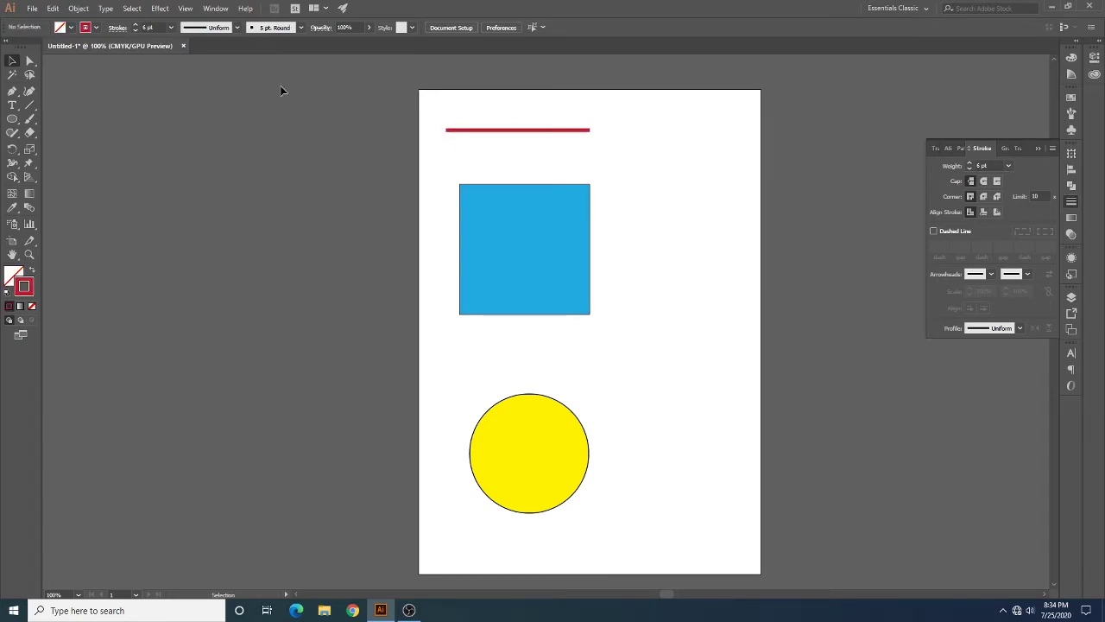
pyautogui.click(13, 60)
pyautogui.click(491, 132)
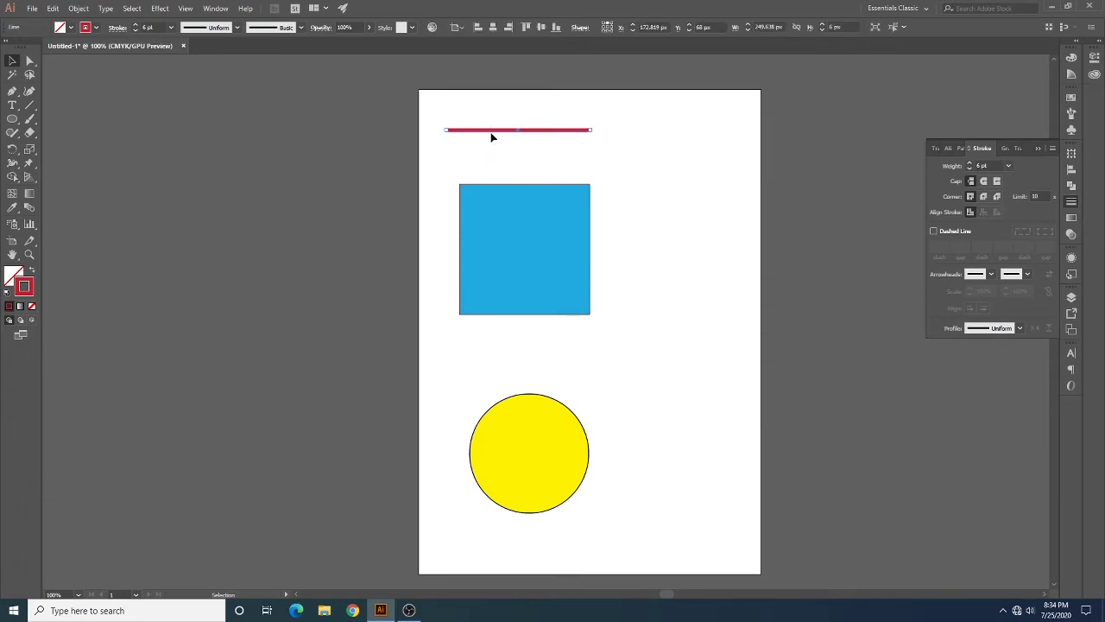
pyautogui.hotkey('ctrl', '=')
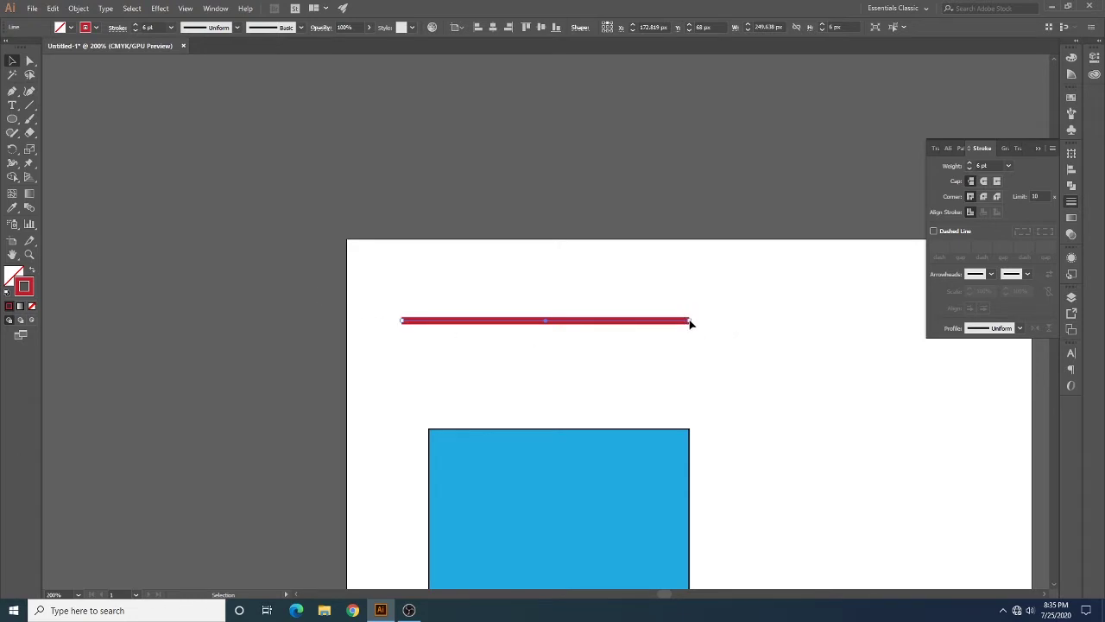
pyautogui.moveTo(689, 320); pyautogui.dragTo(892, 322)
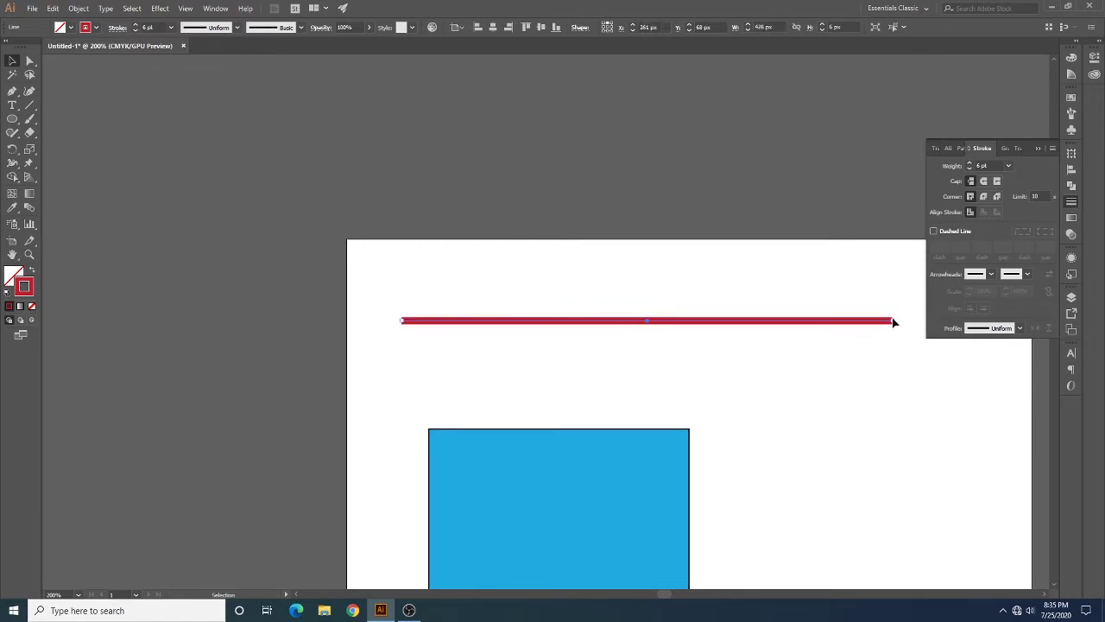
pyautogui.moveTo(892, 322); pyautogui.dragTo(573, 322)
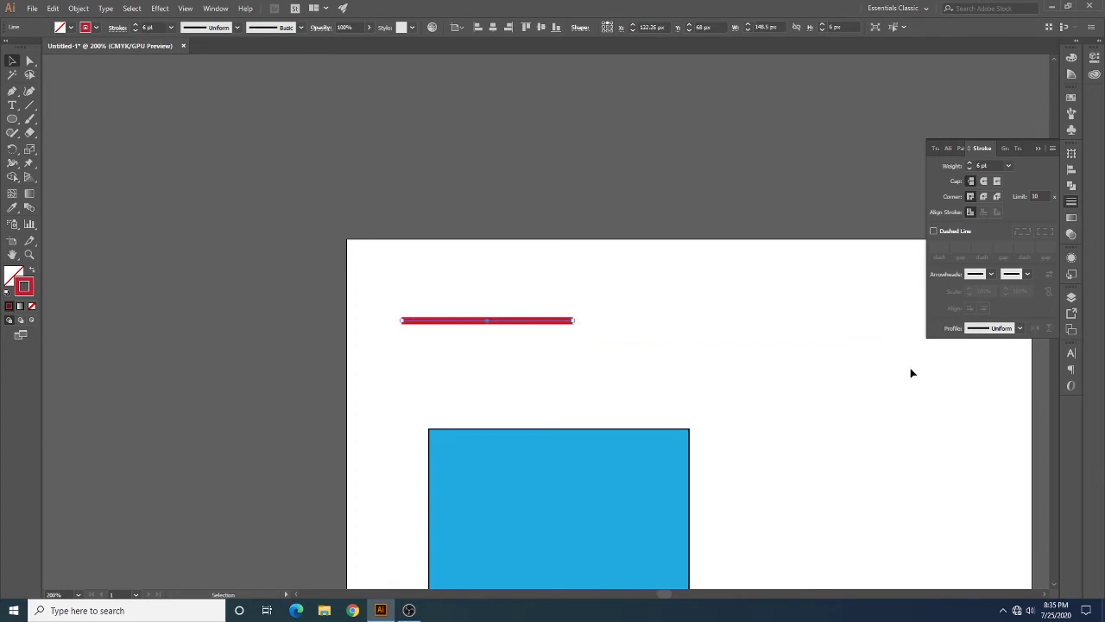
pyautogui.press('a')
pyautogui.hotkey('ctrl', 'z')
pyautogui.hotkey('ctrl', 'z')
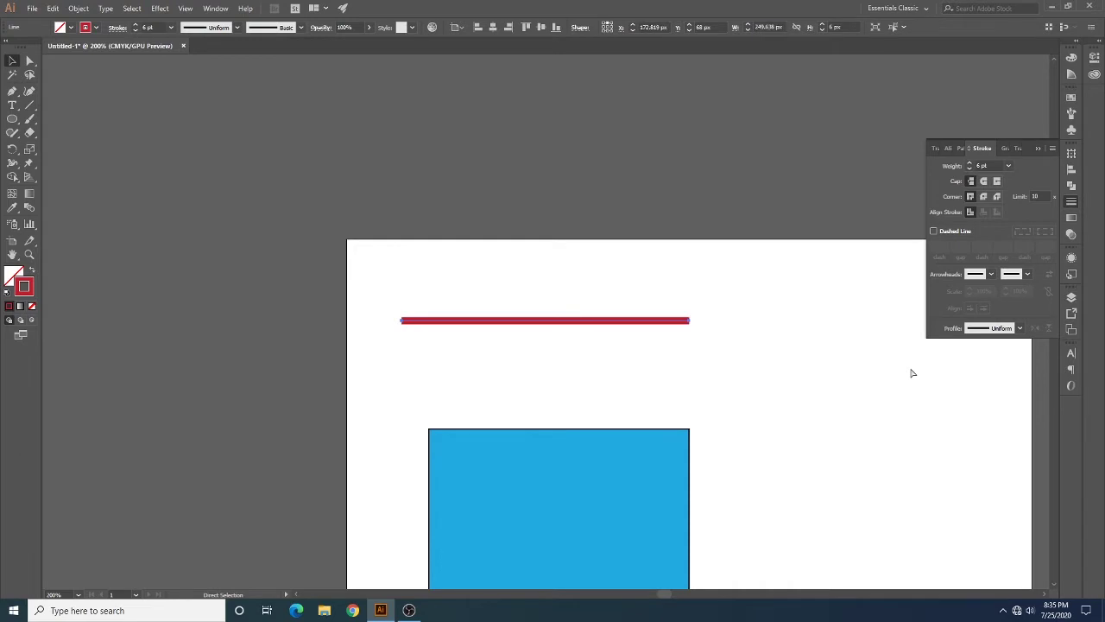
pyautogui.press('v')
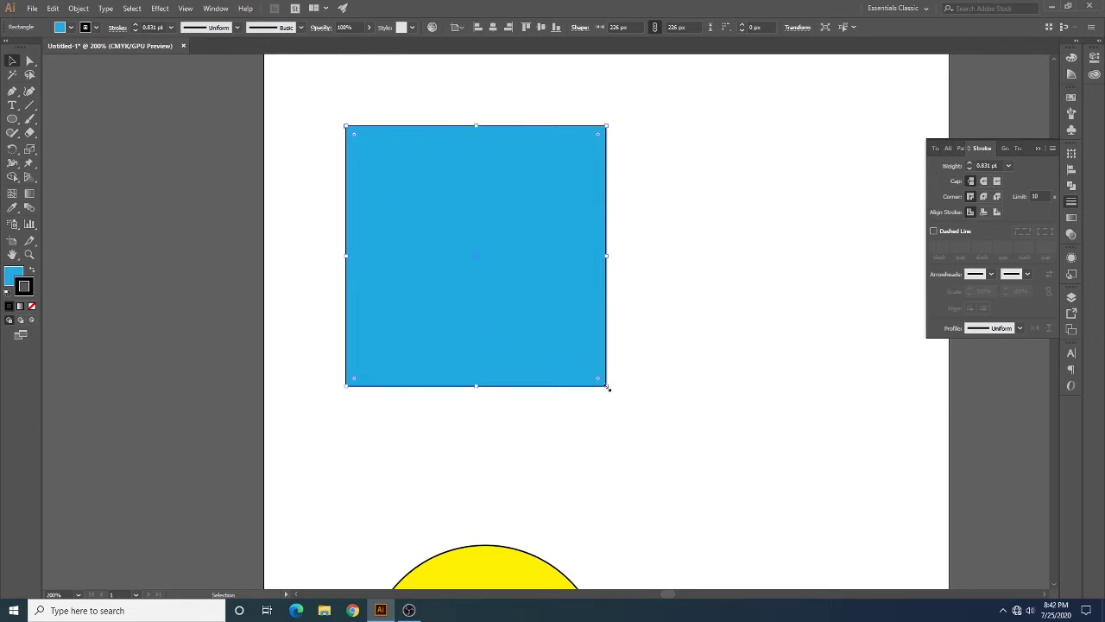
pyautogui.moveTo(607, 388); pyautogui.dragTo(683, 478)
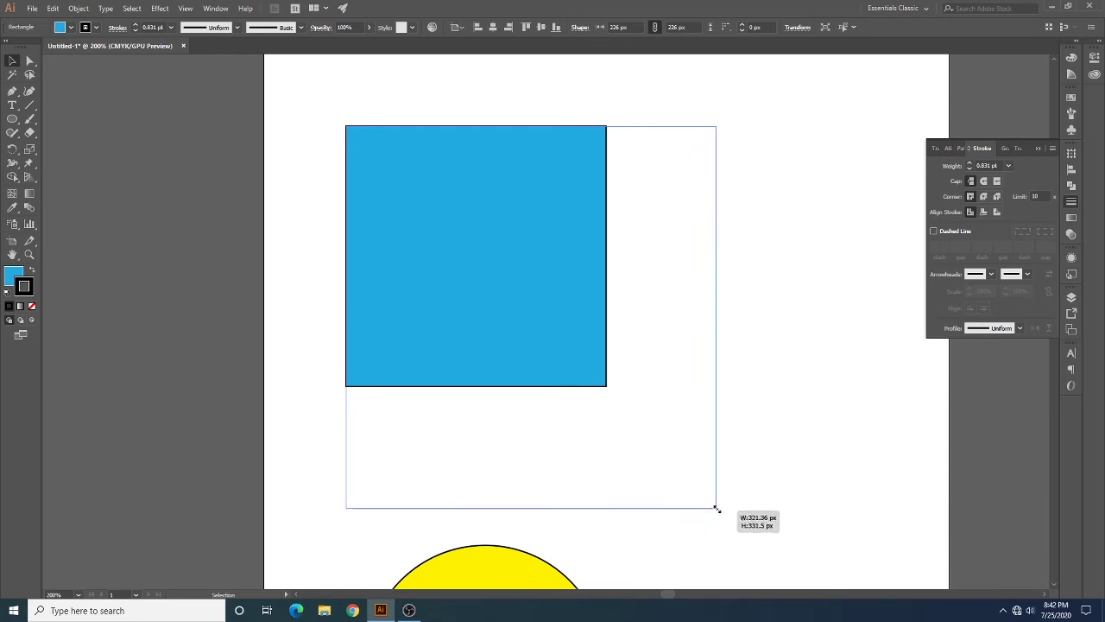
pyautogui.moveTo(683, 477)
pyautogui.mouseDown()
pyautogui.moveTo(720, 511)
pyautogui.moveTo(570, 286)
pyautogui.moveTo(522, 251)
pyautogui.moveTo(503, 271)
pyautogui.moveTo(516, 289)
pyautogui.moveTo(492, 245)
pyautogui.moveTo(468, 239)
pyautogui.moveTo(468, 251)
pyautogui.moveTo(393, 174)
pyautogui.moveTo(425, 209)
pyautogui.mouseUp()
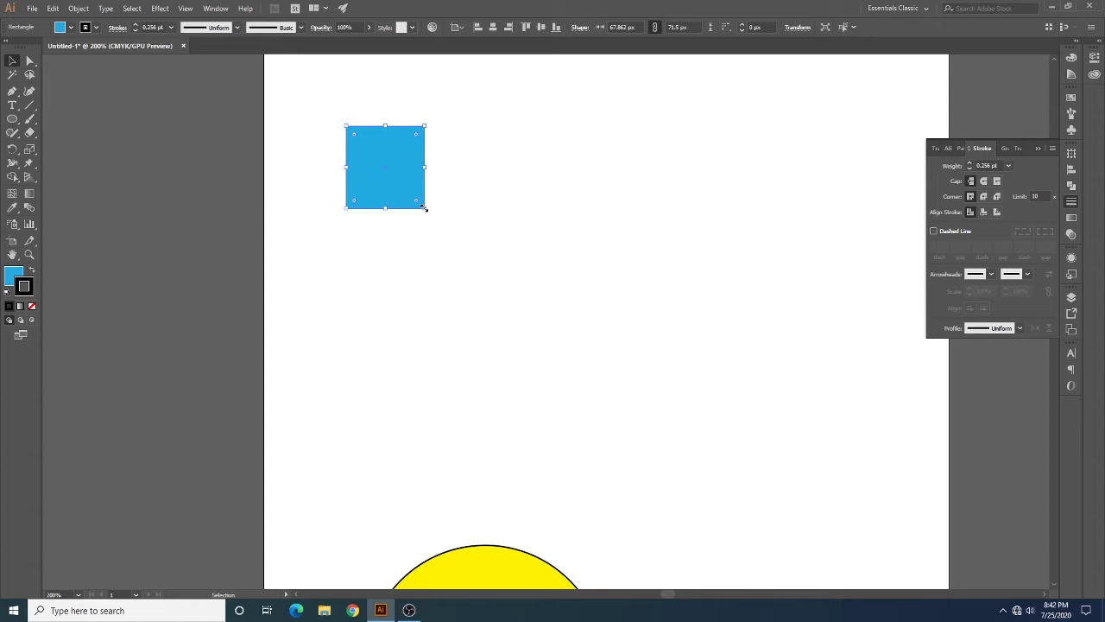
pyautogui.hotkey('ctrl', 'z')
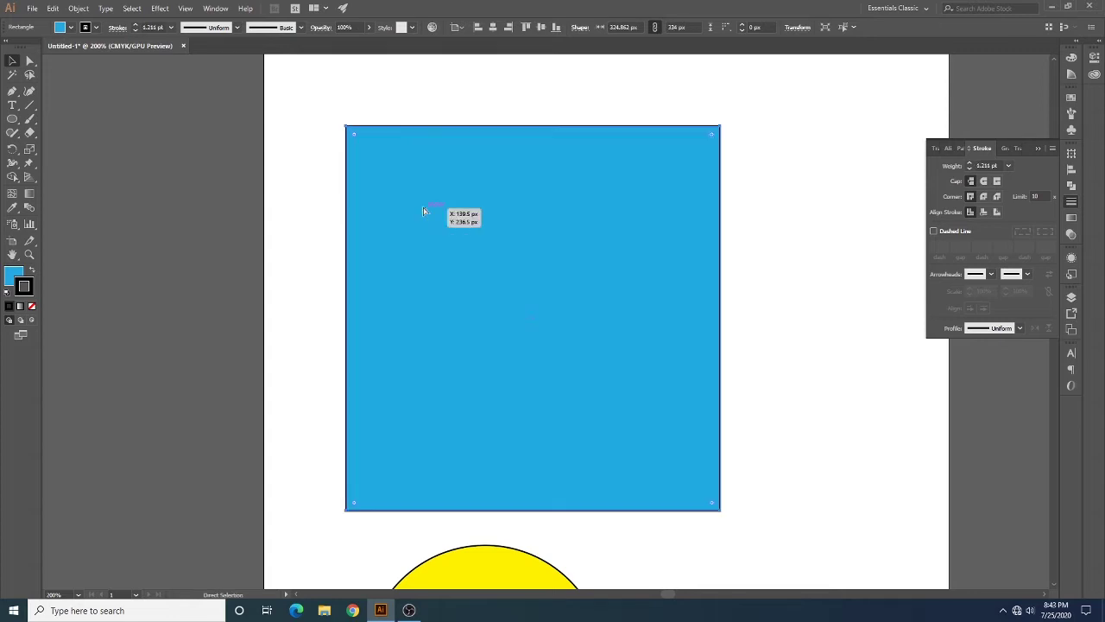
pyautogui.hotkey('ctrl', 'z')
pyautogui.hotkey('ctrl', 'z')
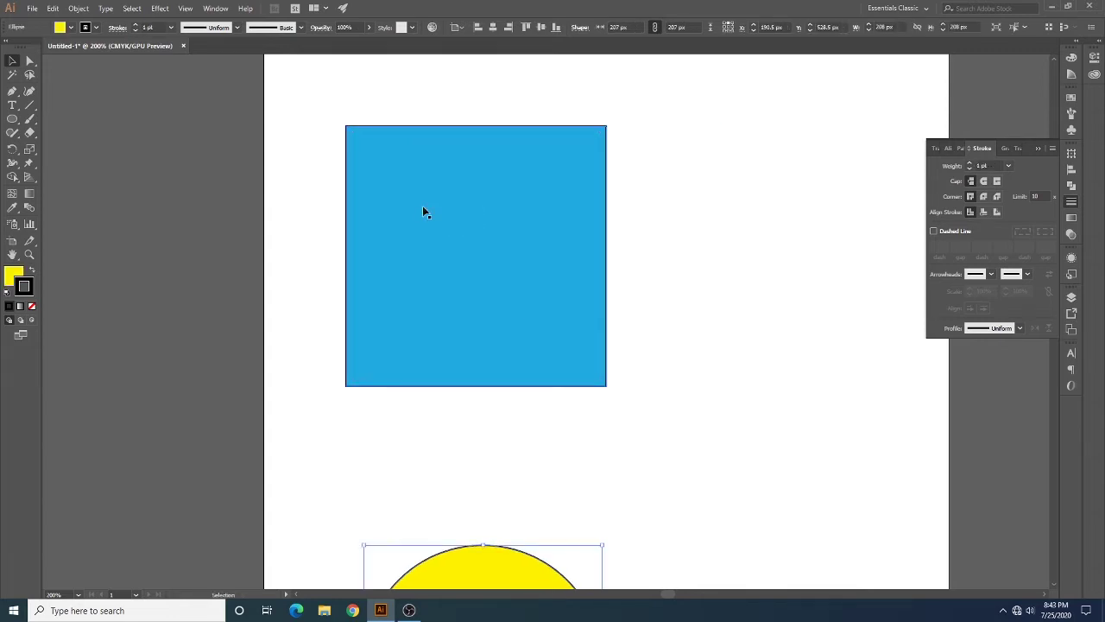
pyautogui.click(446, 200)
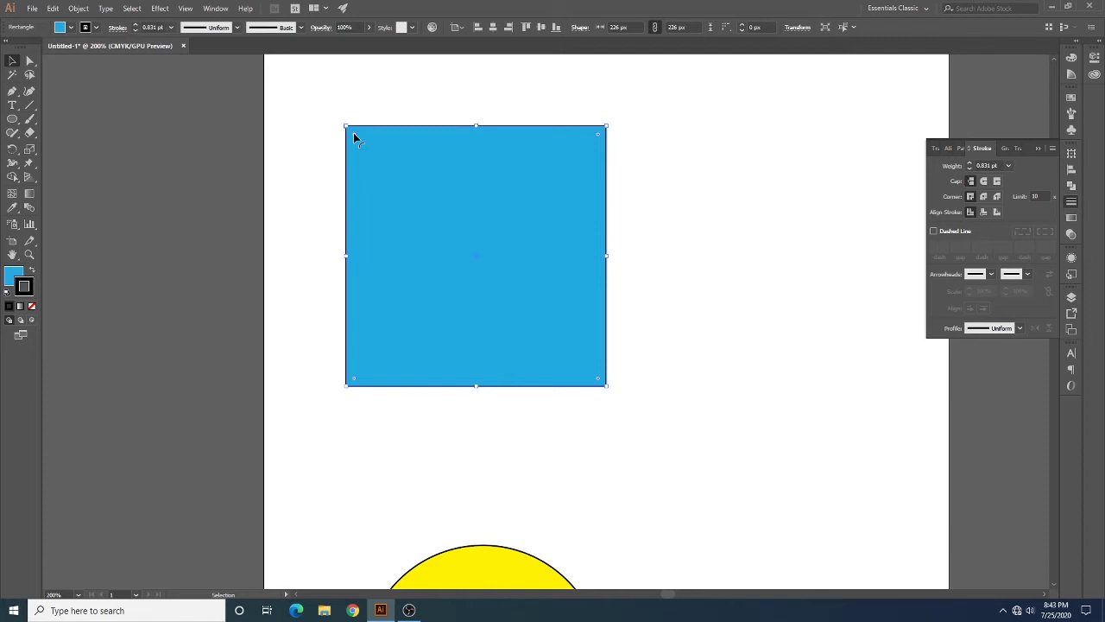
# Drag the Live Corners widget inward until the blue square's corners round into a circle.
pyautogui.moveTo(353, 133); pyautogui.dragTo(371, 160)
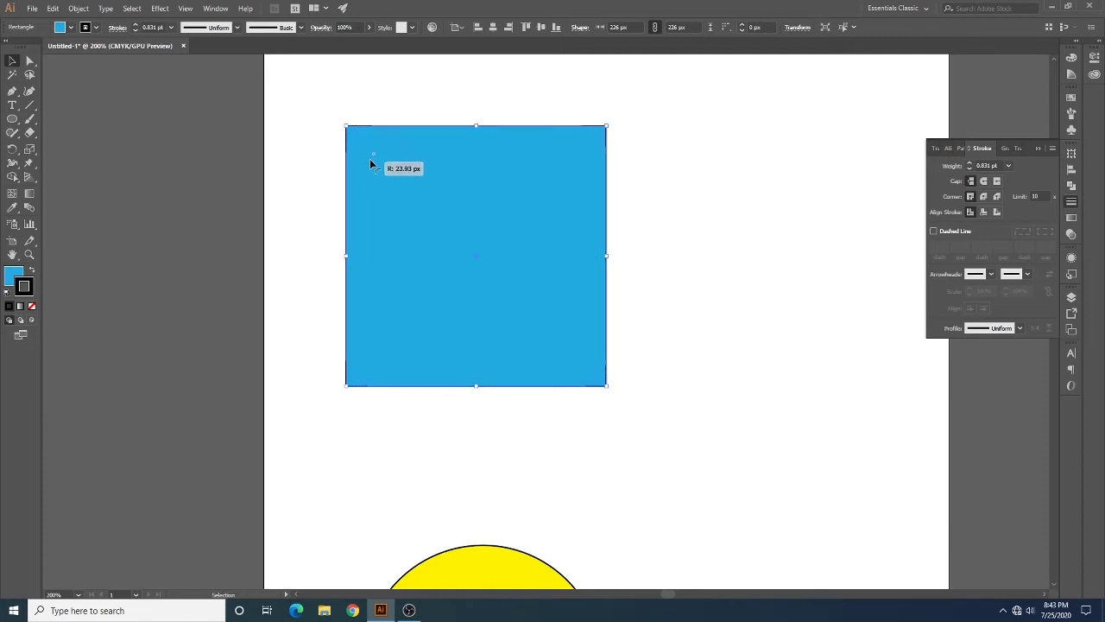
pyautogui.moveTo(370, 160); pyautogui.dragTo(394, 203)
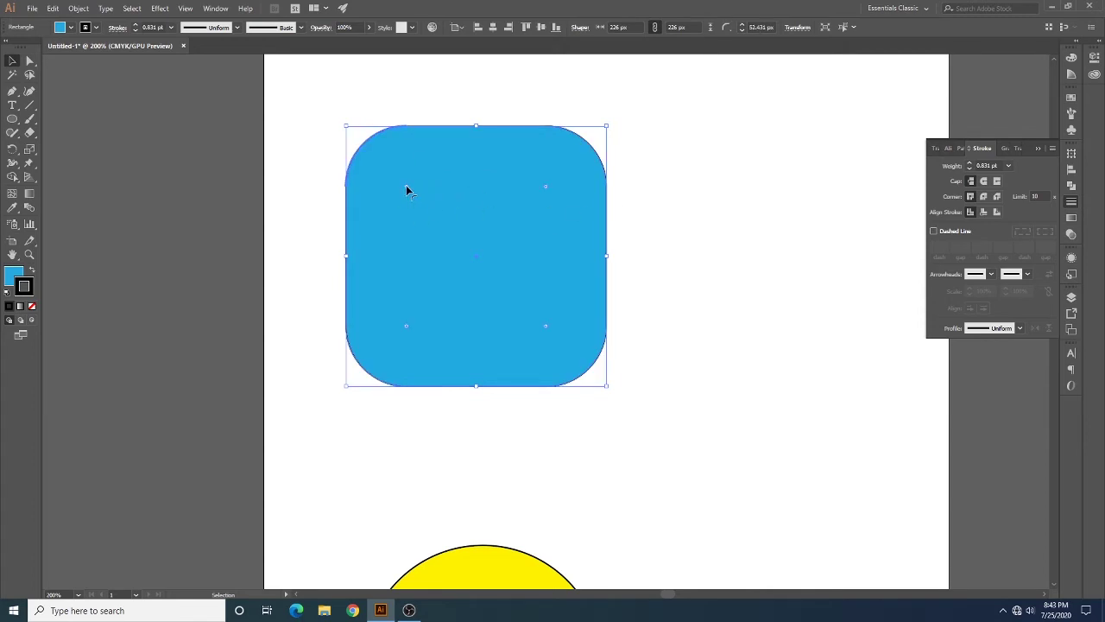
pyautogui.moveTo(406, 186); pyautogui.dragTo(437, 221)
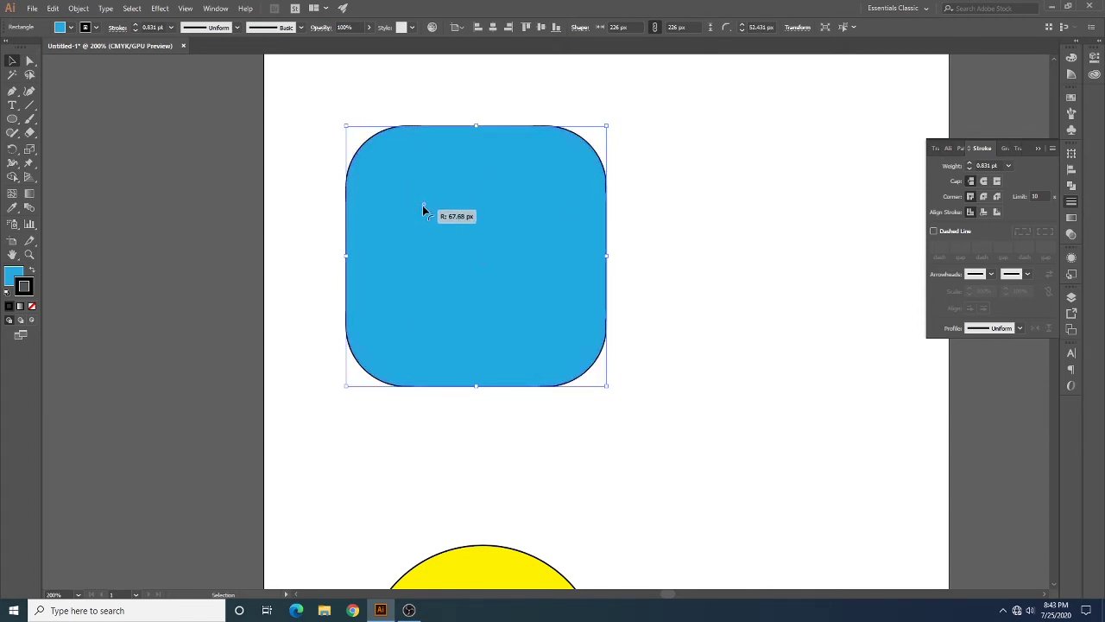
pyautogui.moveTo(437, 222); pyautogui.dragTo(478, 262)
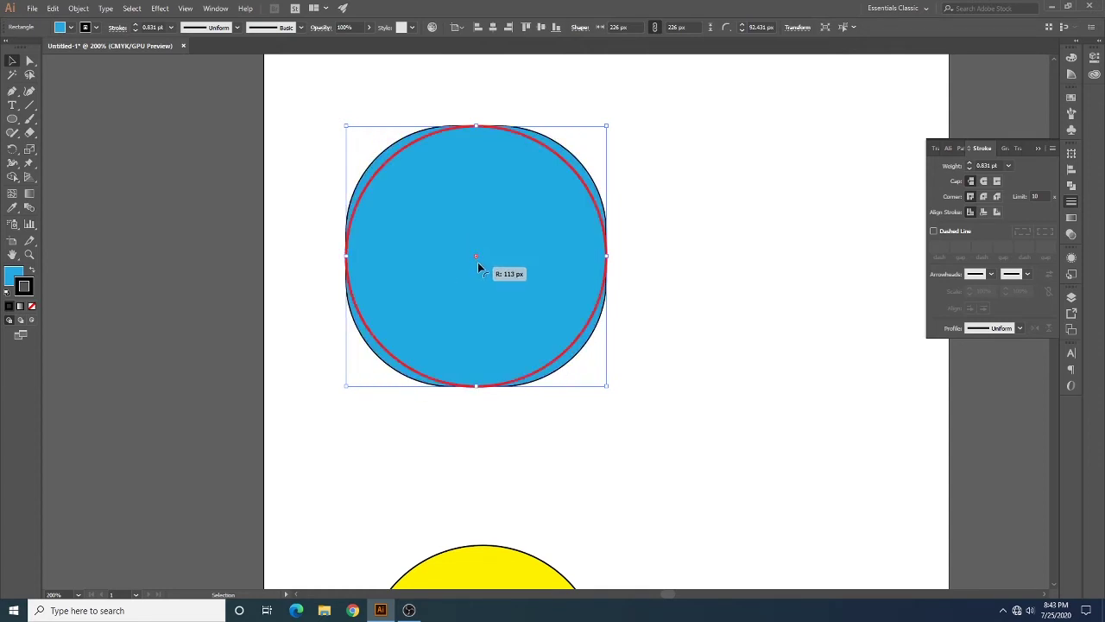
# Undo two rounding steps to bring the square back to a moderate corner radius.
pyautogui.click(752, 257)
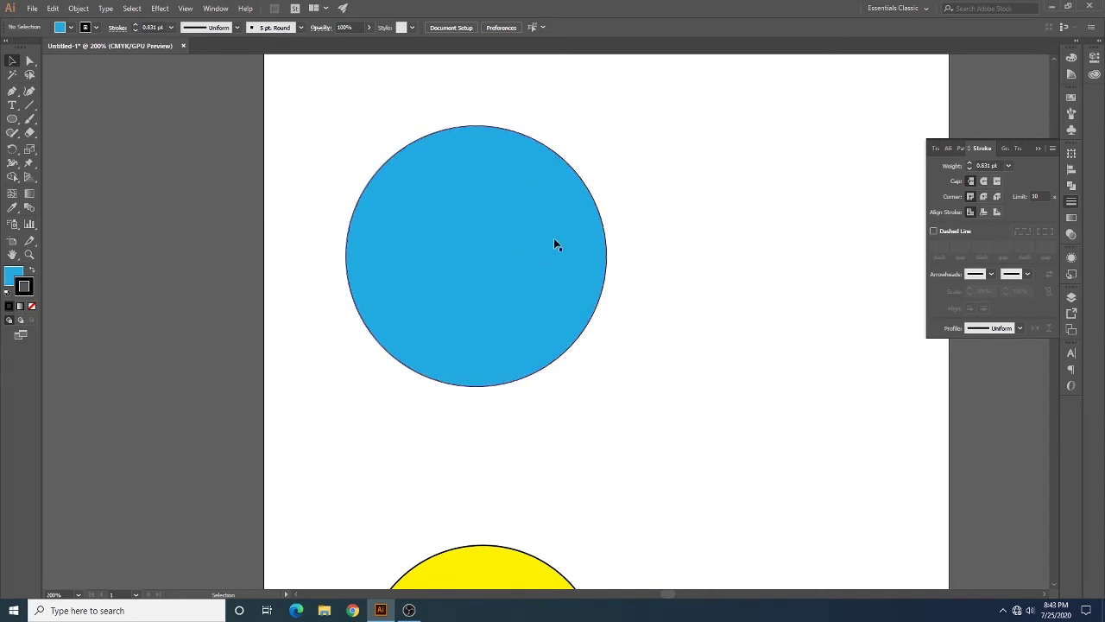
pyautogui.press('a')
pyautogui.hotkey('ctrl', 'z')
pyautogui.hotkey('ctrl', 'z')
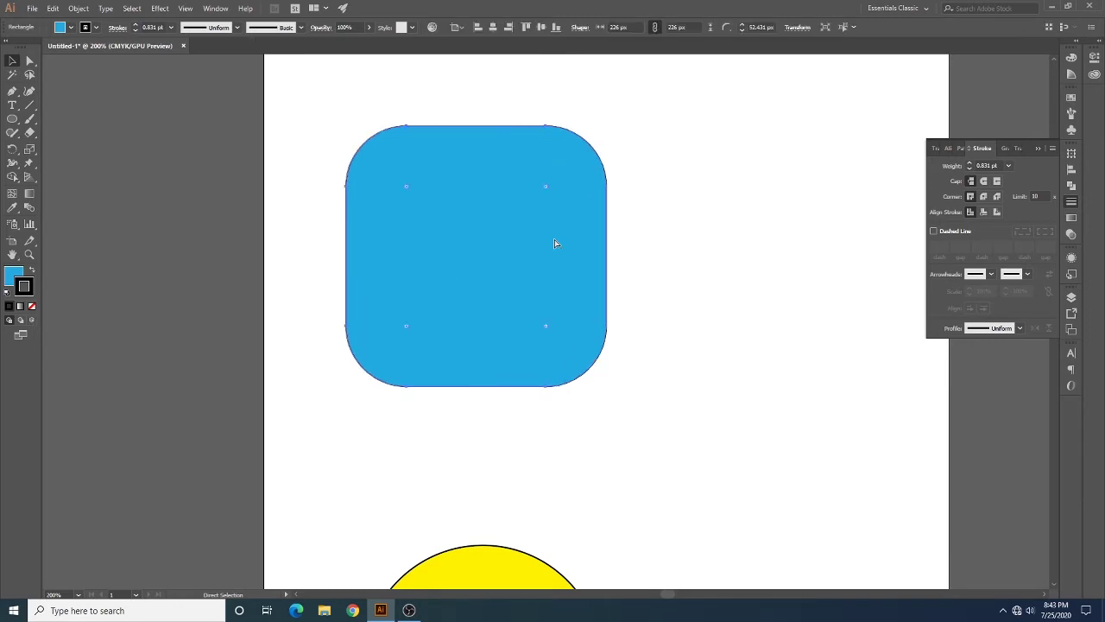
pyautogui.hotkey('ctrl', 'z')
pyautogui.press('v')
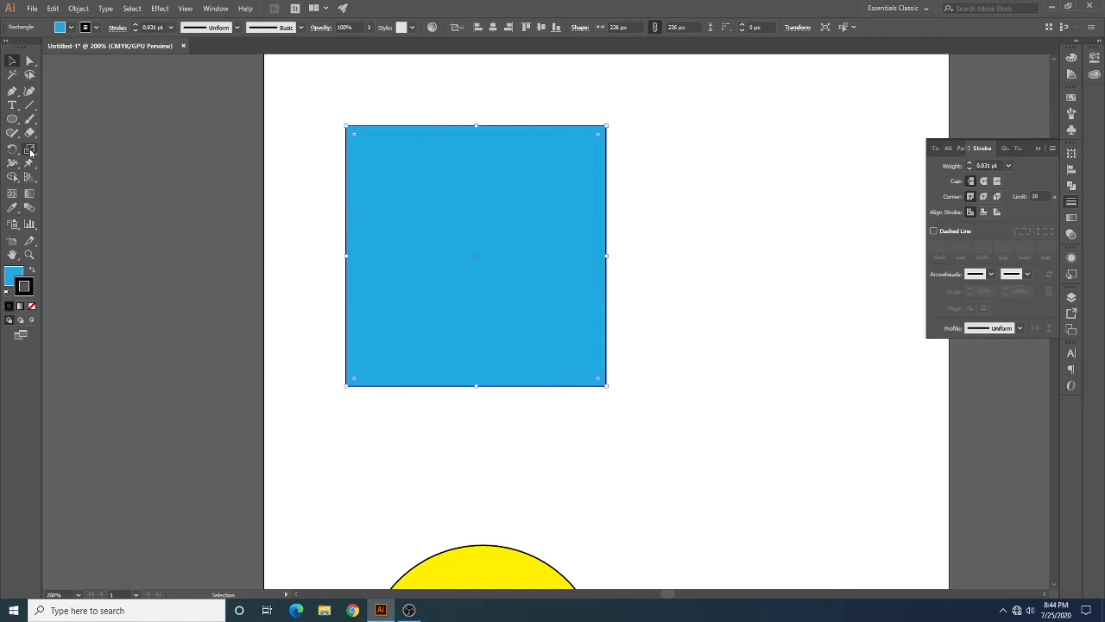
pyautogui.click(30, 150)
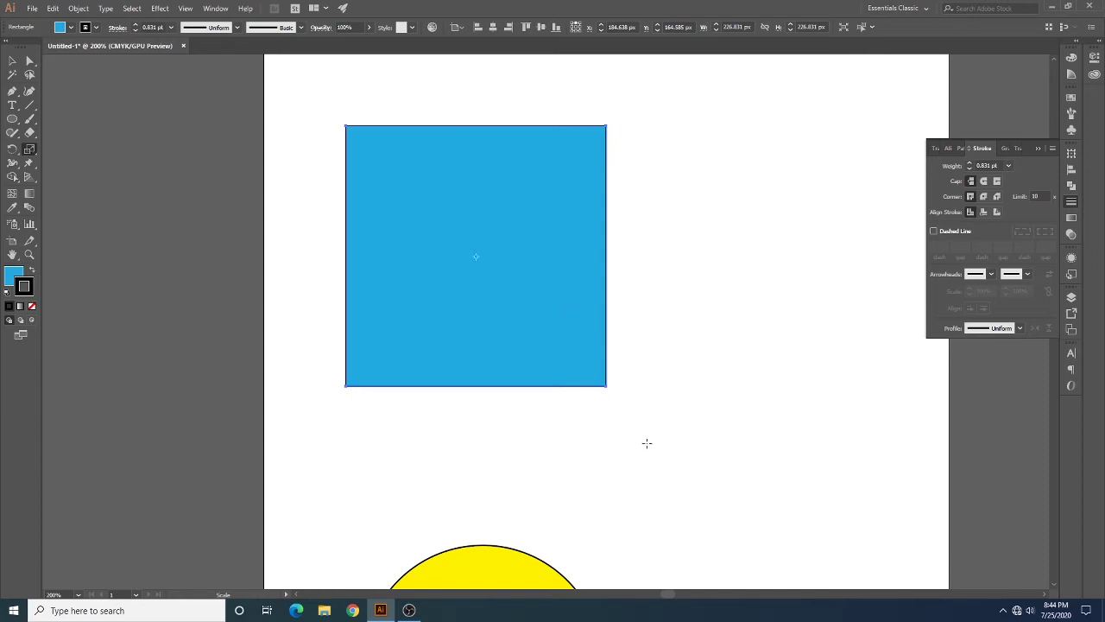
pyautogui.moveTo(618, 411)
pyautogui.mouseDown()
pyautogui.moveTo(703, 486)
pyautogui.moveTo(597, 464)
pyautogui.moveTo(526, 466)
pyautogui.moveTo(510, 476)
pyautogui.moveTo(500, 514)
pyautogui.moveTo(514, 316)
pyautogui.moveTo(528, 303)
pyautogui.moveTo(562, 316)
pyautogui.moveTo(585, 360)
pyautogui.moveTo(550, 377)
pyautogui.moveTo(548, 351)
pyautogui.moveTo(567, 332)
pyautogui.moveTo(571, 349)
pyautogui.moveTo(555, 353)
pyautogui.moveTo(553, 344)
pyautogui.moveTo(589, 328)
pyautogui.moveTo(745, 328)
pyautogui.moveTo(671, 330)
pyautogui.mouseUp()
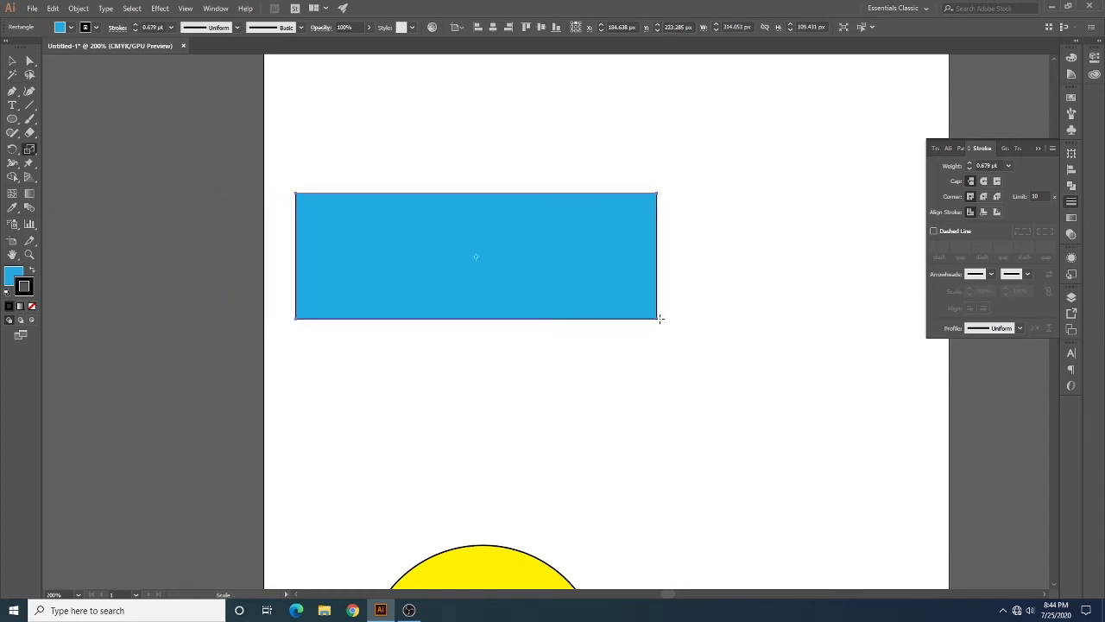
pyautogui.moveTo(657, 318)
pyautogui.mouseDown()
pyautogui.moveTo(657, 330)
pyautogui.moveTo(560, 370)
pyautogui.moveTo(564, 311)
pyautogui.moveTo(620, 372)
pyautogui.mouseUp()
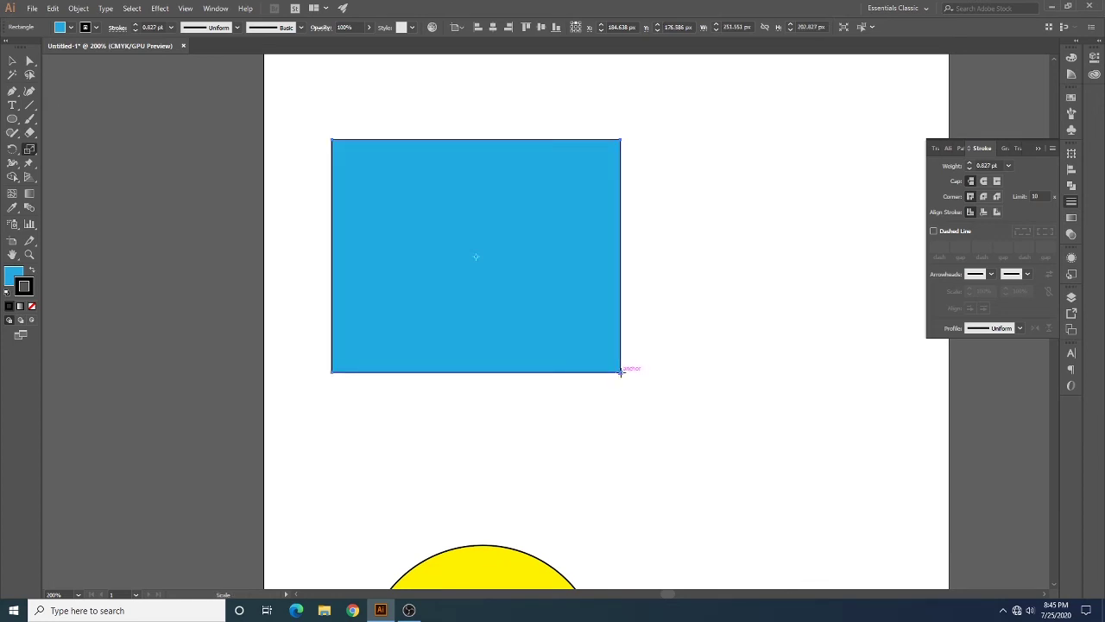
pyautogui.press('v')
pyautogui.hotkey('ctrl', 'z')
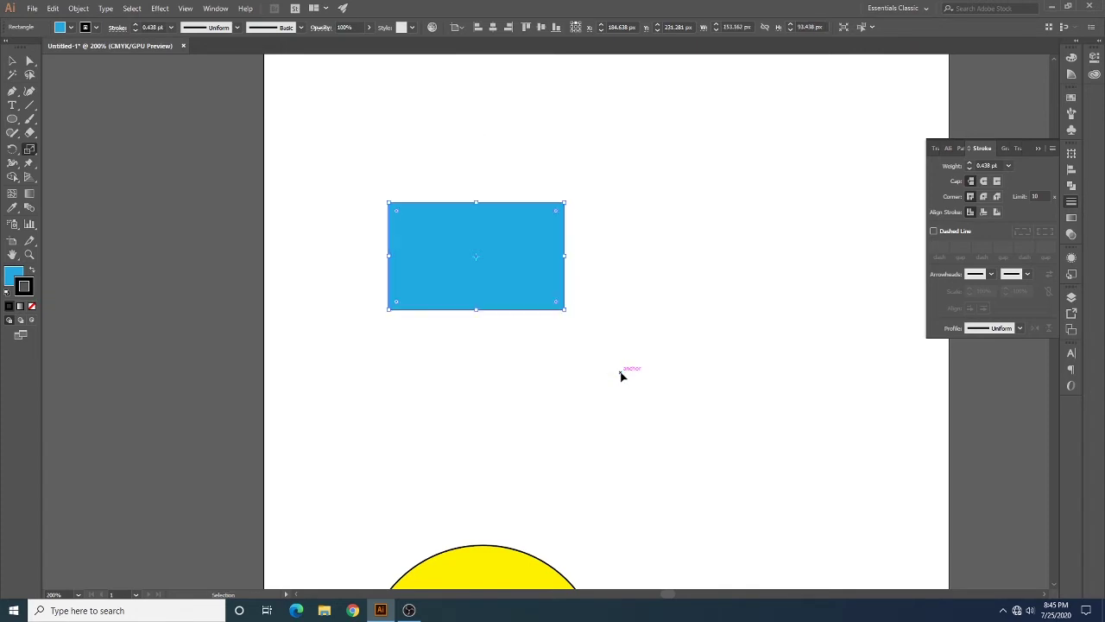
pyautogui.hotkey('ctrl', 'z')
pyautogui.hotkey('ctrl', 'z')
pyautogui.hotkey('ctrl', 'z')
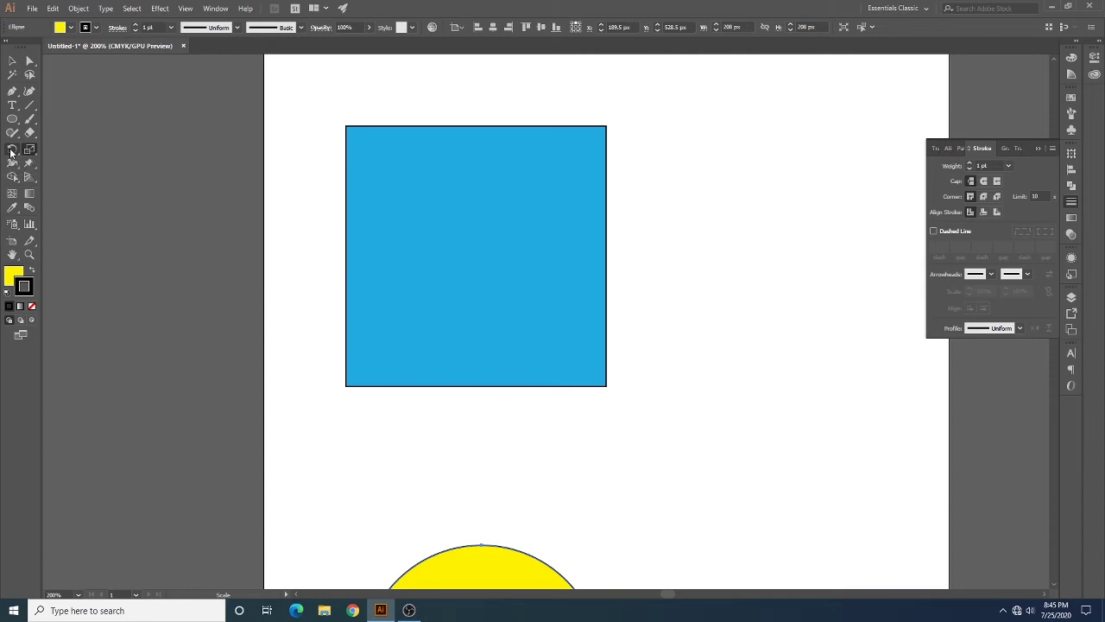
# Rotate the selected blue square exactly 45° with the Rotate Tool so it becomes a diamond.
pyautogui.click(12, 150)
pyautogui.click(12, 60)
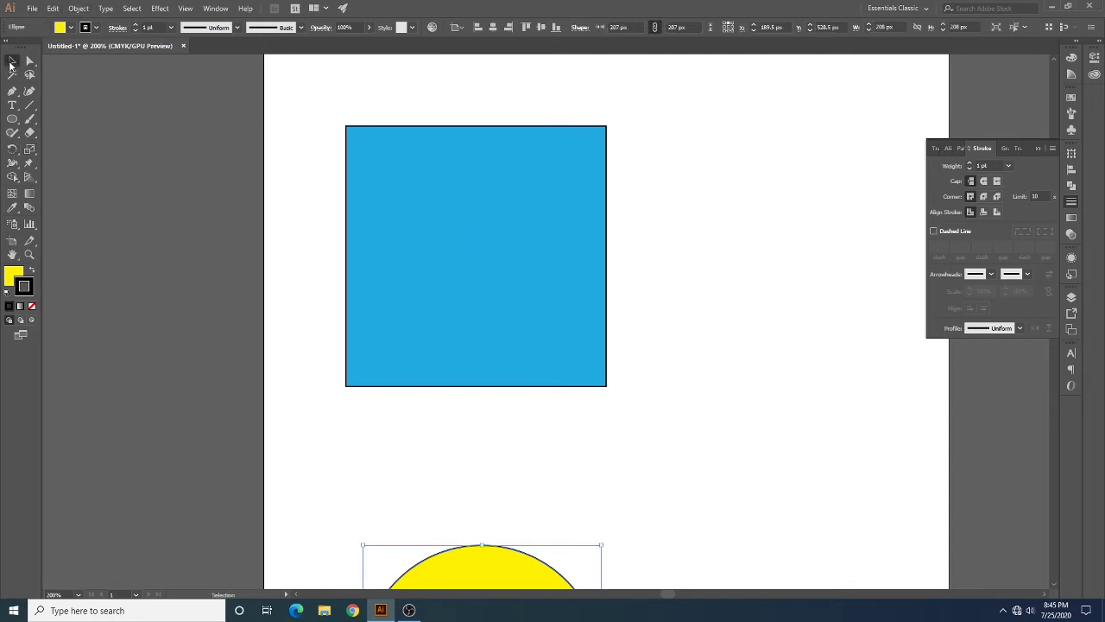
pyautogui.click(510, 233)
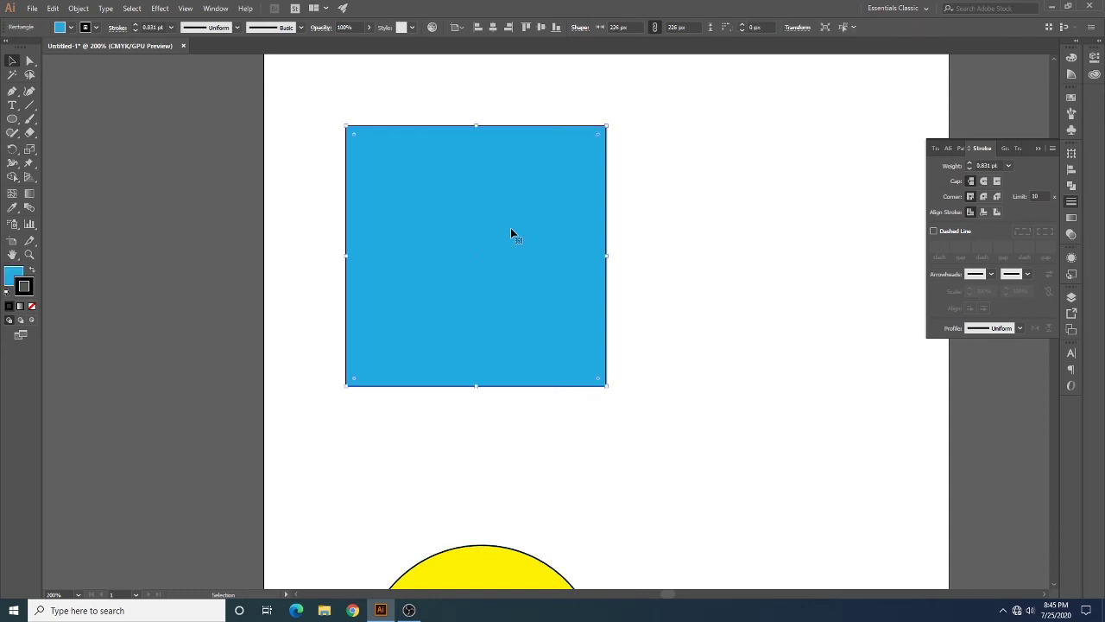
pyautogui.click(12, 150)
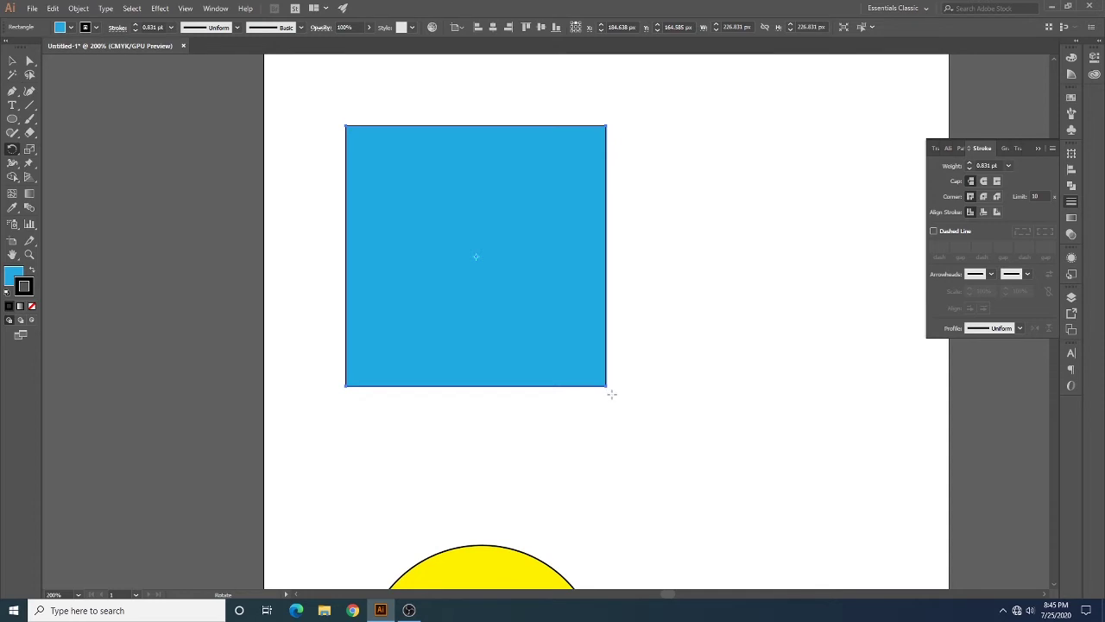
pyautogui.moveTo(612, 393)
pyautogui.mouseDown()
pyautogui.moveTo(421, 327)
pyautogui.moveTo(518, 401)
pyautogui.moveTo(472, 402)
pyautogui.moveTo(482, 404)
pyautogui.mouseUp()
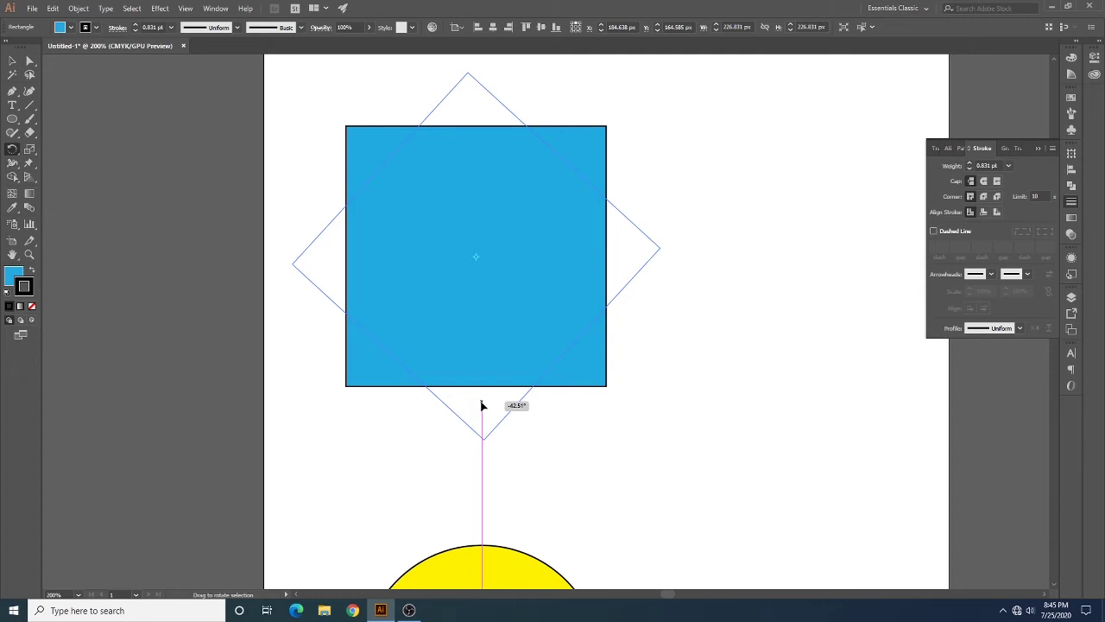
pyautogui.moveTo(482, 405); pyautogui.dragTo(473, 404)
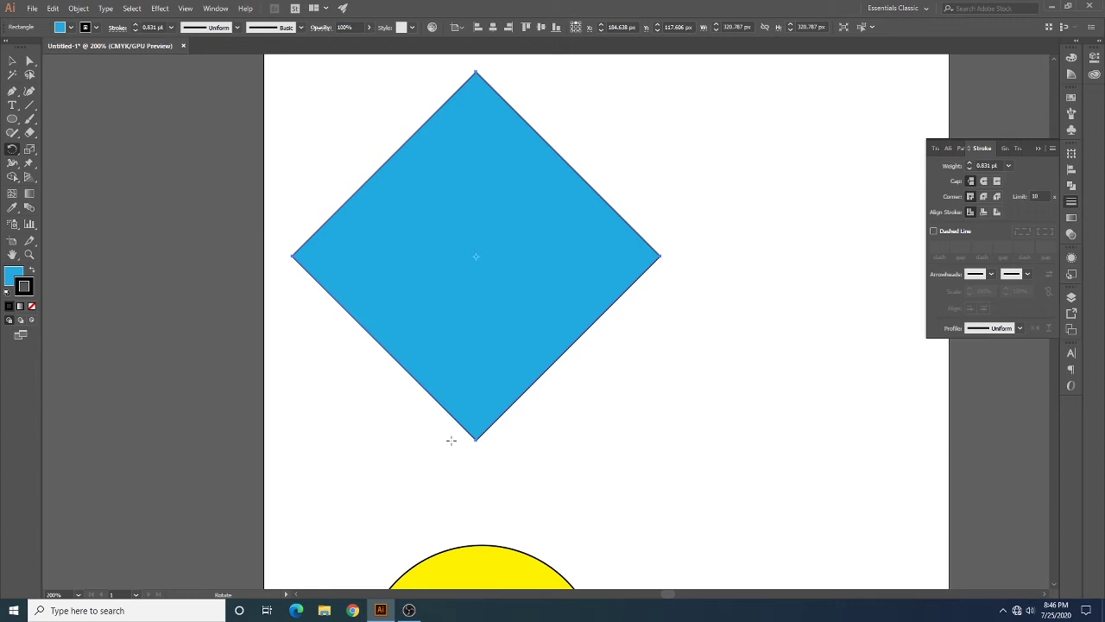
pyautogui.click(12, 61)
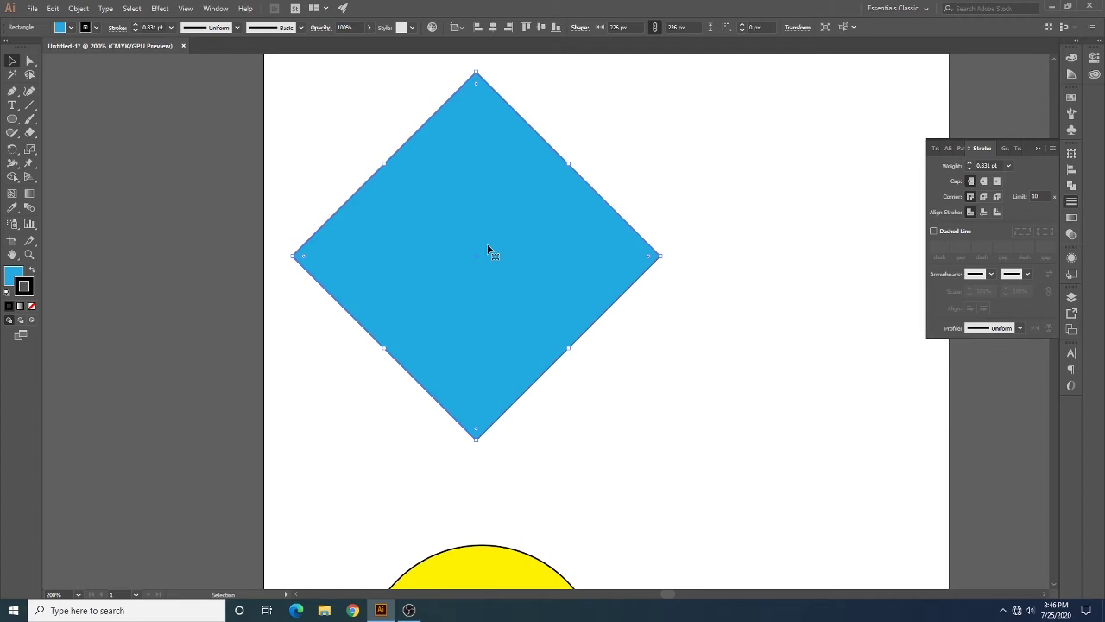
pyautogui.press('a')
pyautogui.press('v')
# Duplicate the blue diamond and move the copy up and right so they overlap.
pyautogui.press('a')
pyautogui.press('v')
pyautogui.hotkey('ctrl', 'd')
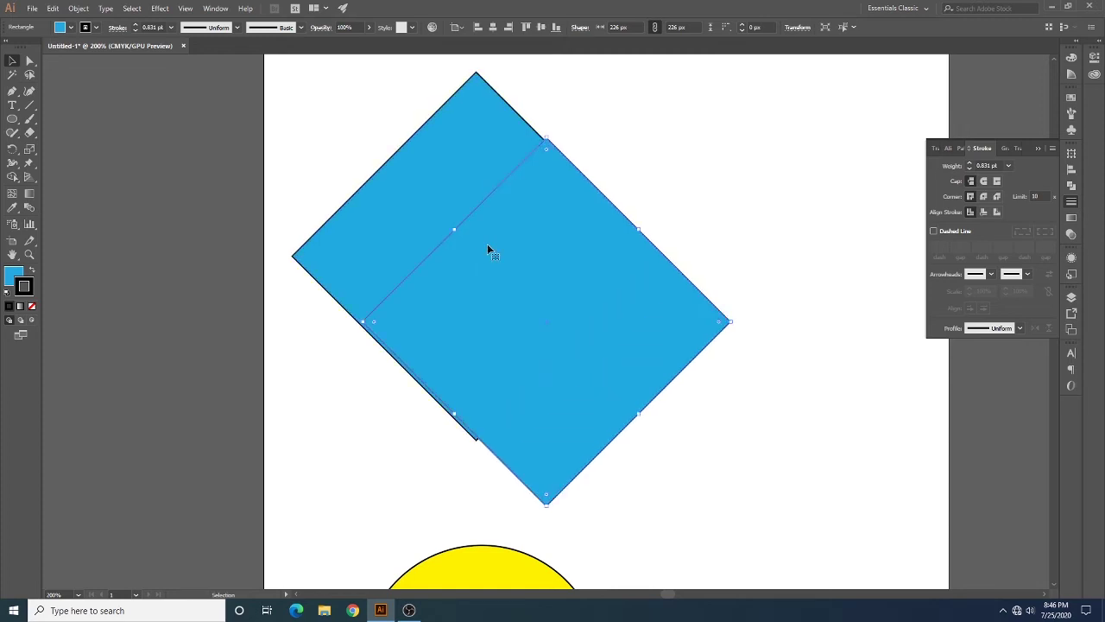
pyautogui.click(11, 62)
pyautogui.moveTo(561, 319)
pyautogui.mouseDown()
pyautogui.moveTo(679, 277)
pyautogui.moveTo(634, 248)
pyautogui.mouseUp()
pyautogui.click(780, 389)
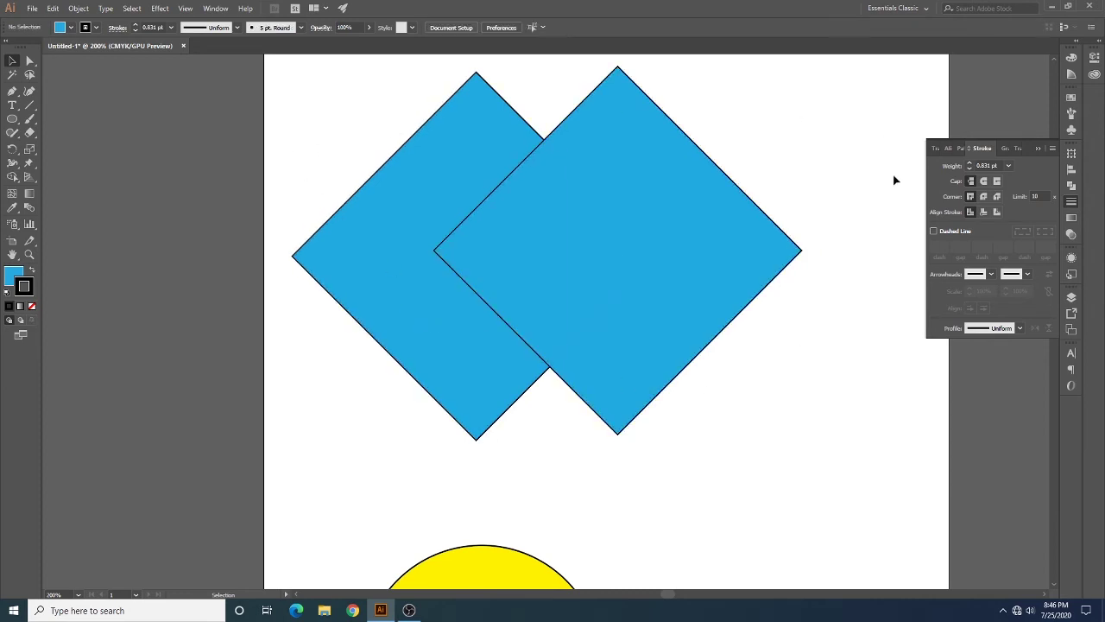
# Give the right-hand diamond copy a yellow-green fill from the Fill swatches.
pyautogui.click(643, 336)
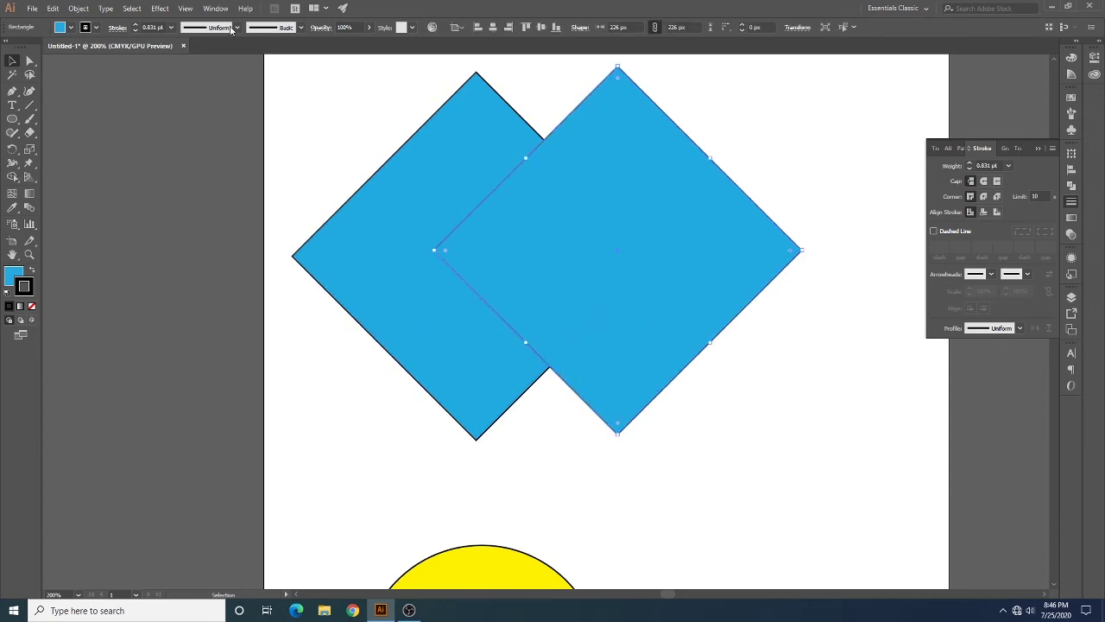
pyautogui.click(71, 29)
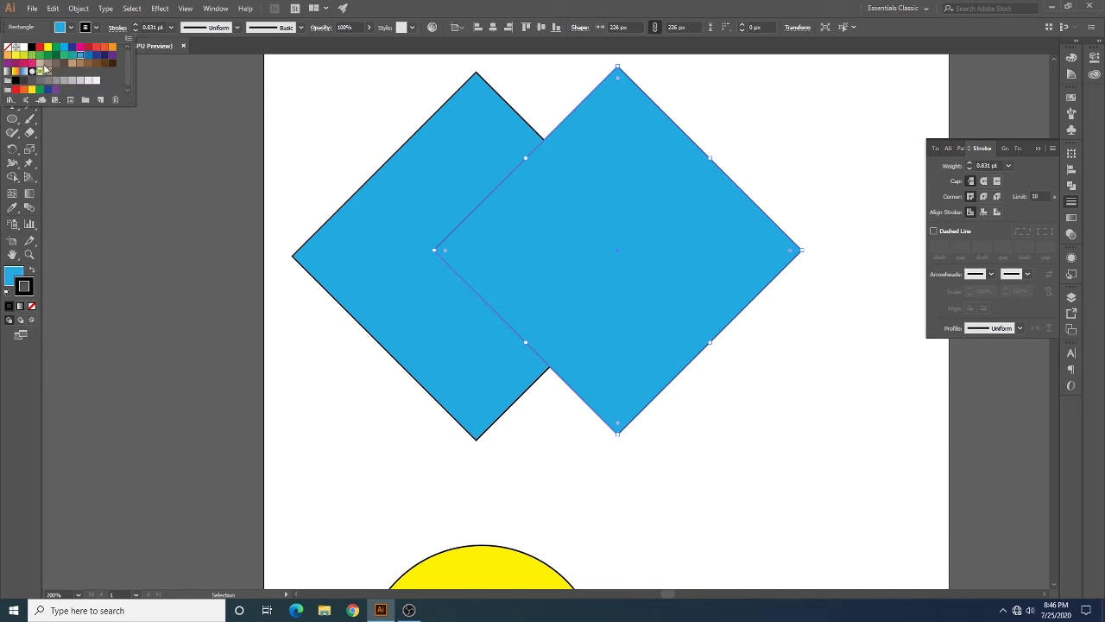
pyautogui.click(22, 56)
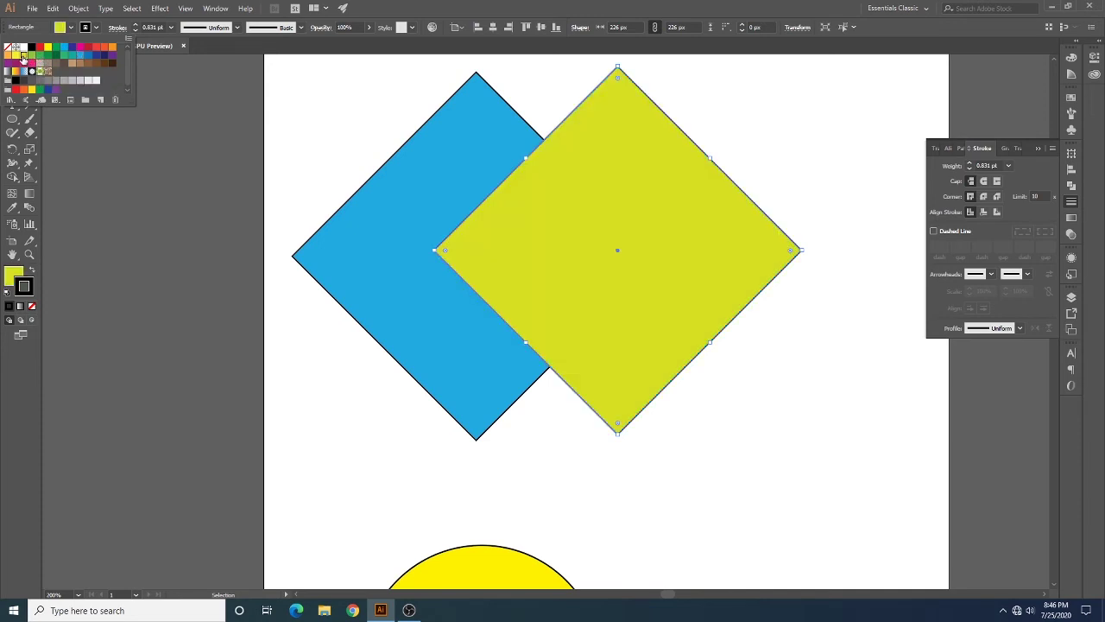
pyautogui.click(164, 135)
pyautogui.click(663, 458)
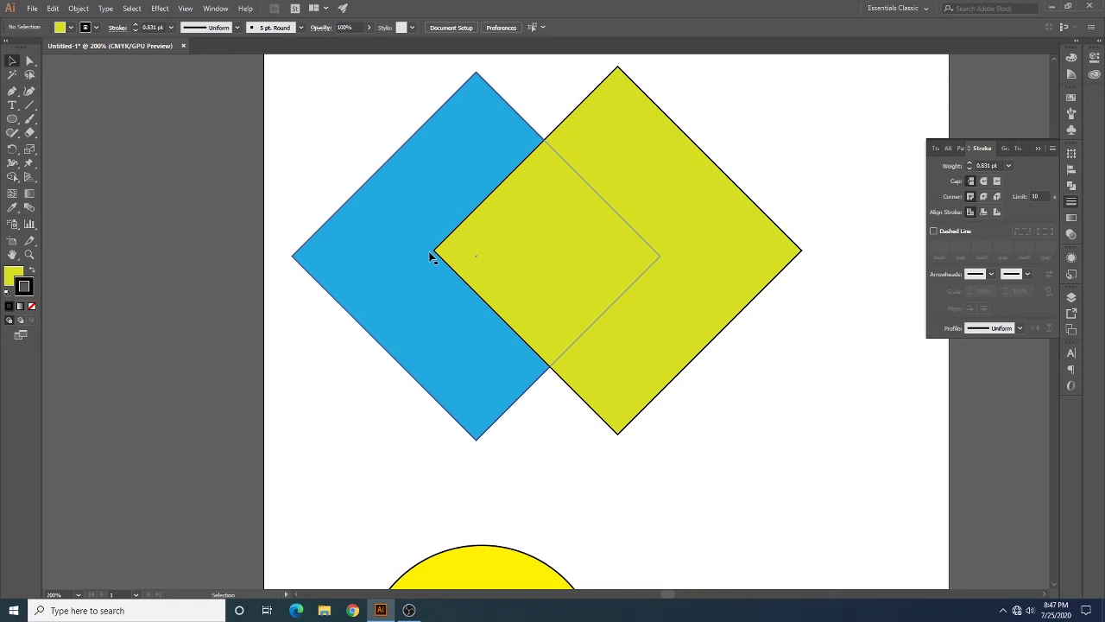
# Undo the yellow-green copy and the rotation, leaving one upright blue square.
pyautogui.press('a')
pyautogui.hotkey('ctrl', 'z')
pyautogui.hotkey('ctrl', 'z')
pyautogui.hotkey('ctrl', 'z')
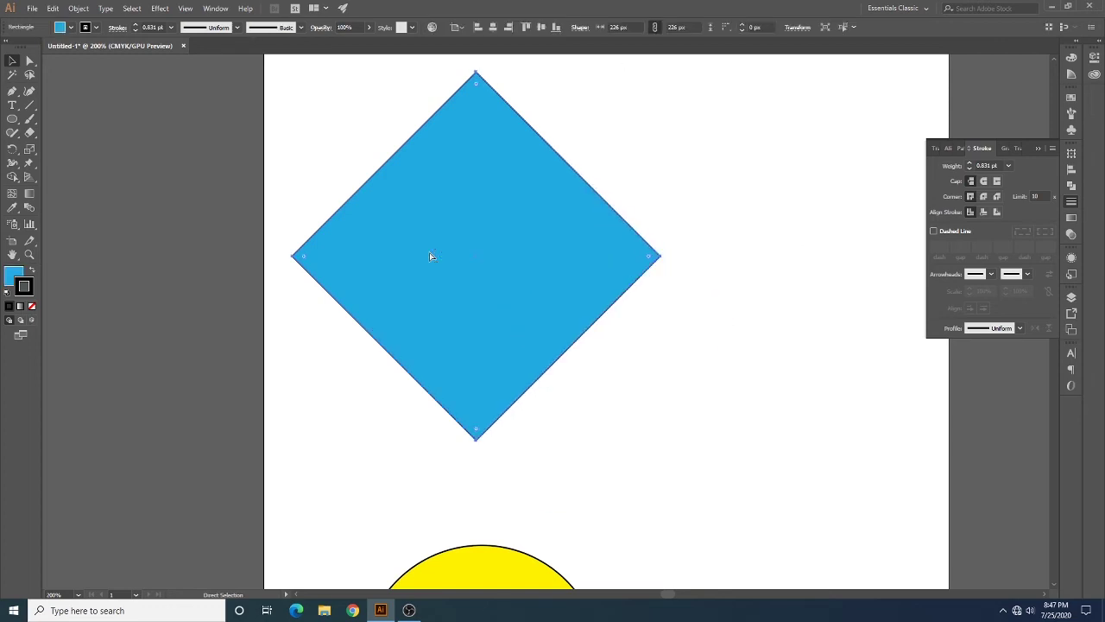
pyautogui.hotkey('ctrl', 'z')
pyautogui.press('v')
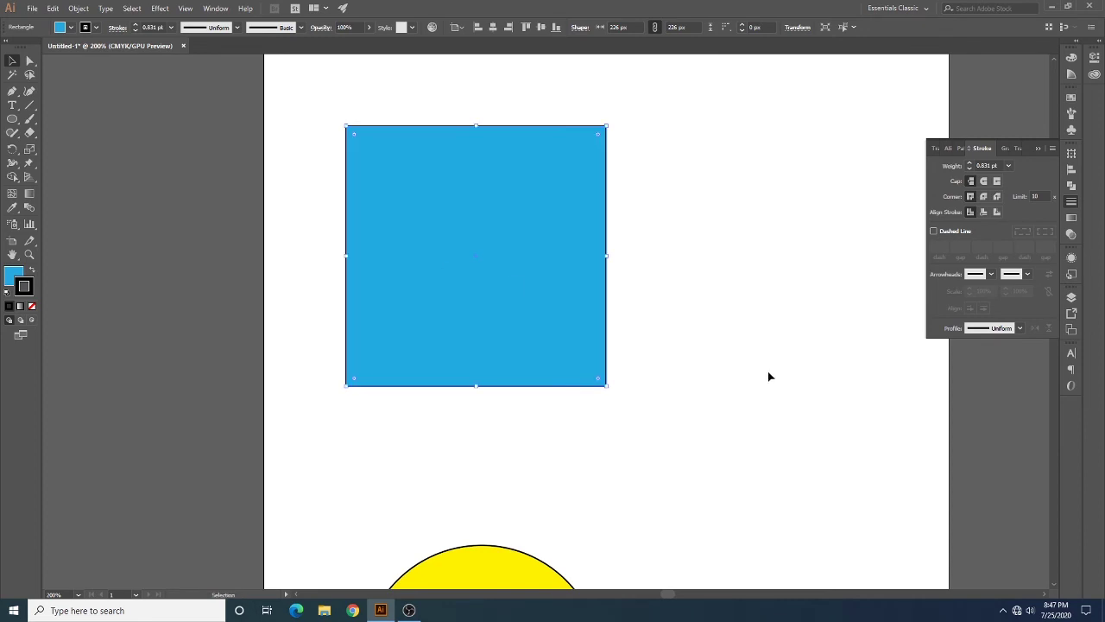
pyautogui.click(729, 363)
# Scroll down to the yellow circle and select it.
pyautogui.scroll(-2, 728, 362)
pyautogui.scroll(-3, 727, 363)
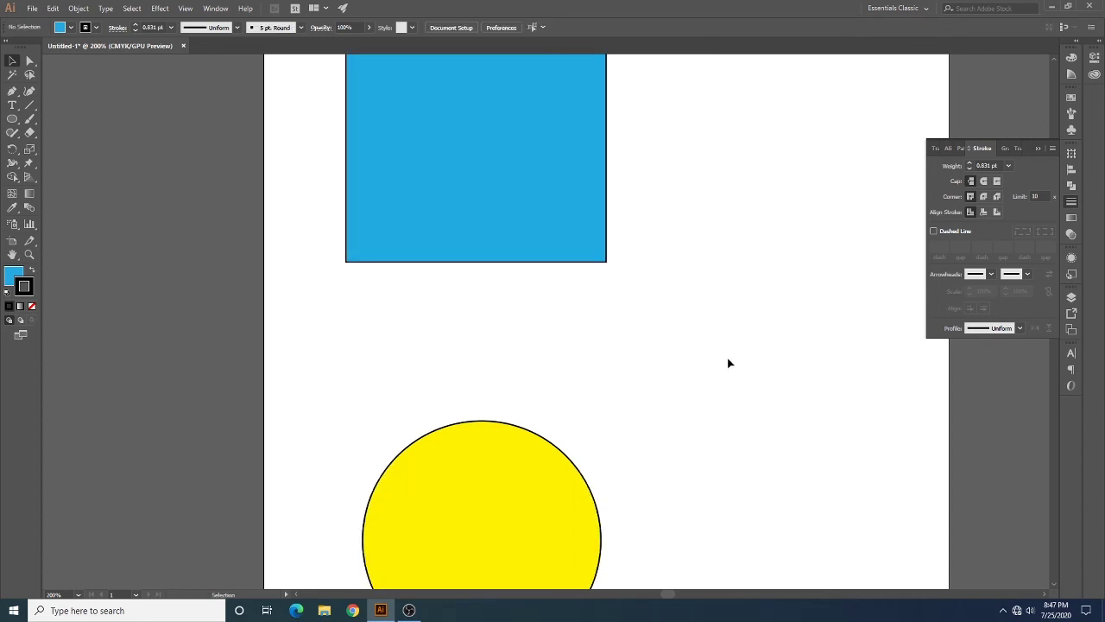
pyautogui.scroll(-5, 727, 363)
pyautogui.scroll(-1, 727, 362)
pyautogui.scroll(-5, 727, 362)
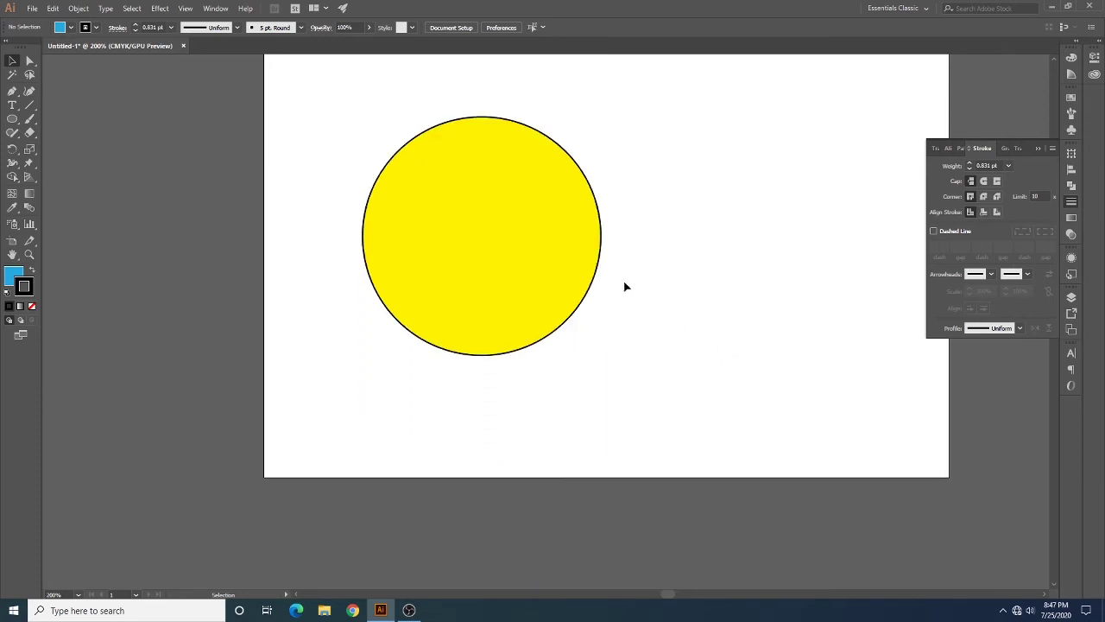
pyautogui.click(445, 237)
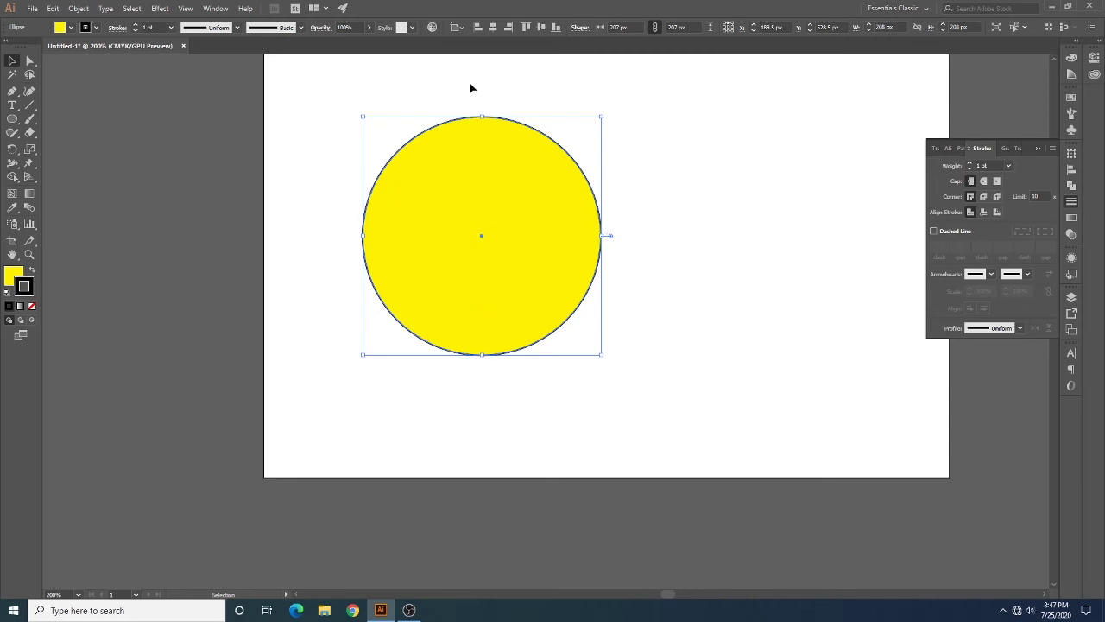
# Drag the yellow circle's top anchor upward with Direct Selection to form an egg.
pyautogui.scroll(1, 74, 162)
pyautogui.scroll(1, 114, 190)
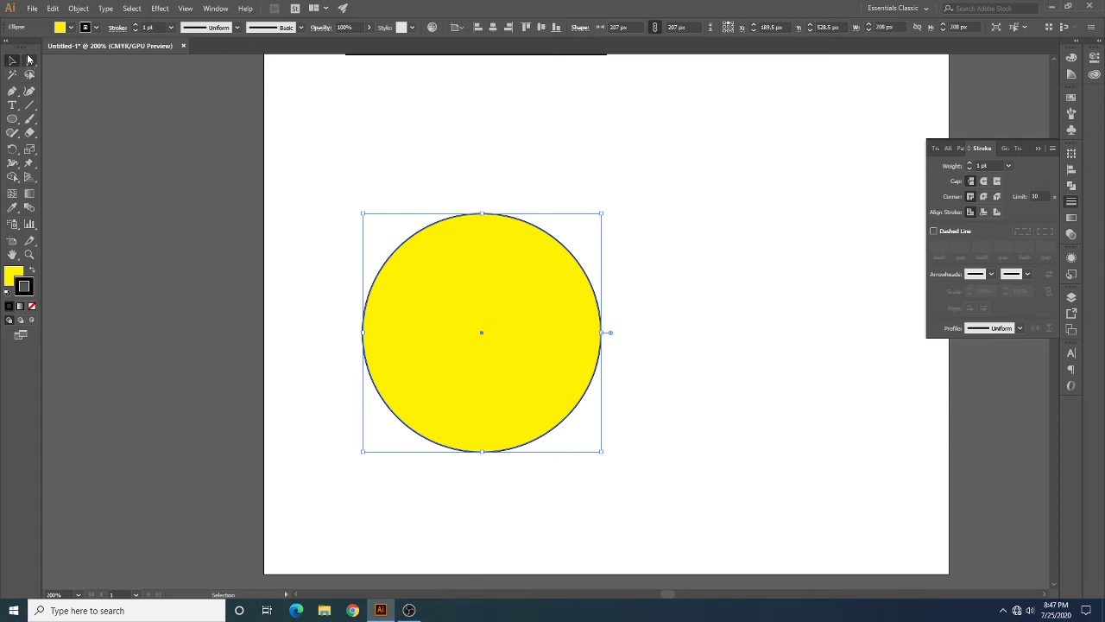
pyautogui.click(28, 58)
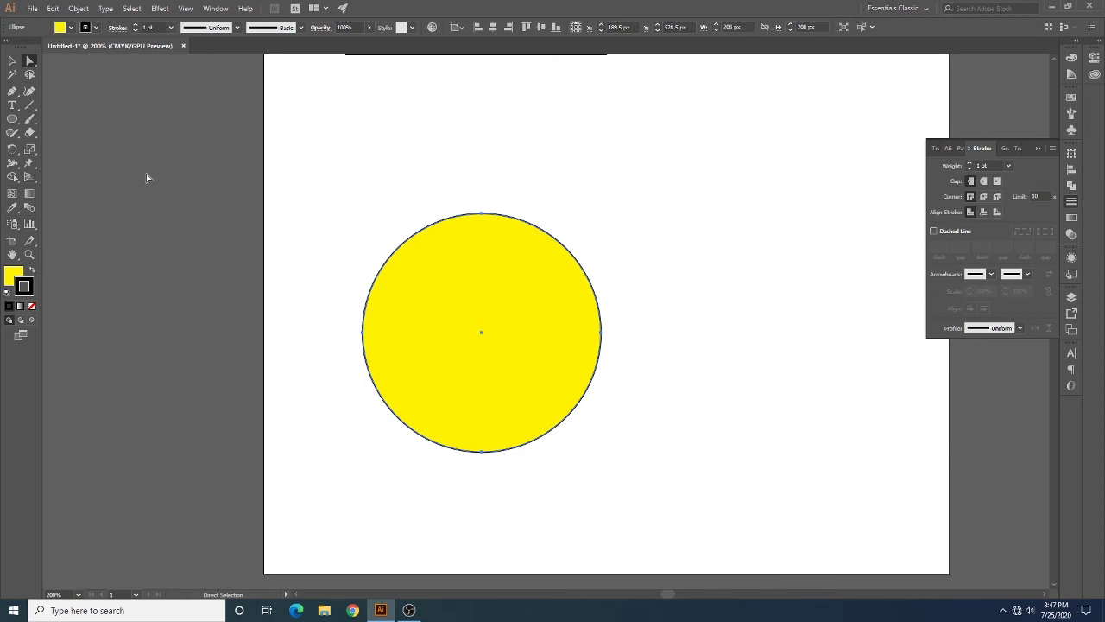
pyautogui.click(468, 237)
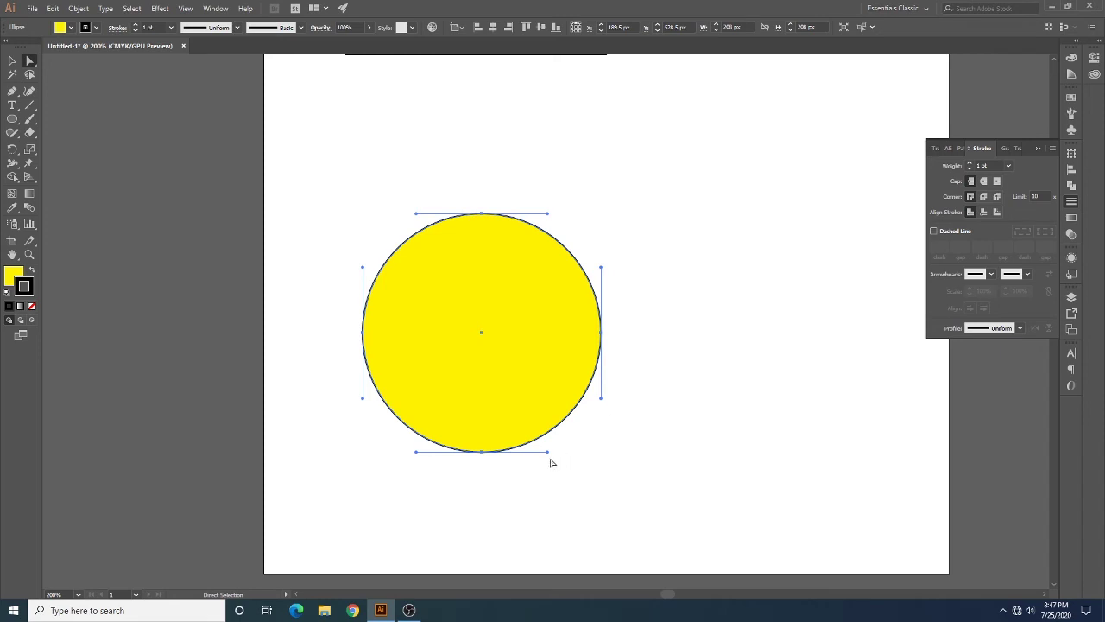
pyautogui.click(481, 213)
pyautogui.moveTo(482, 214); pyautogui.dragTo(482, 92)
pyautogui.click(635, 162)
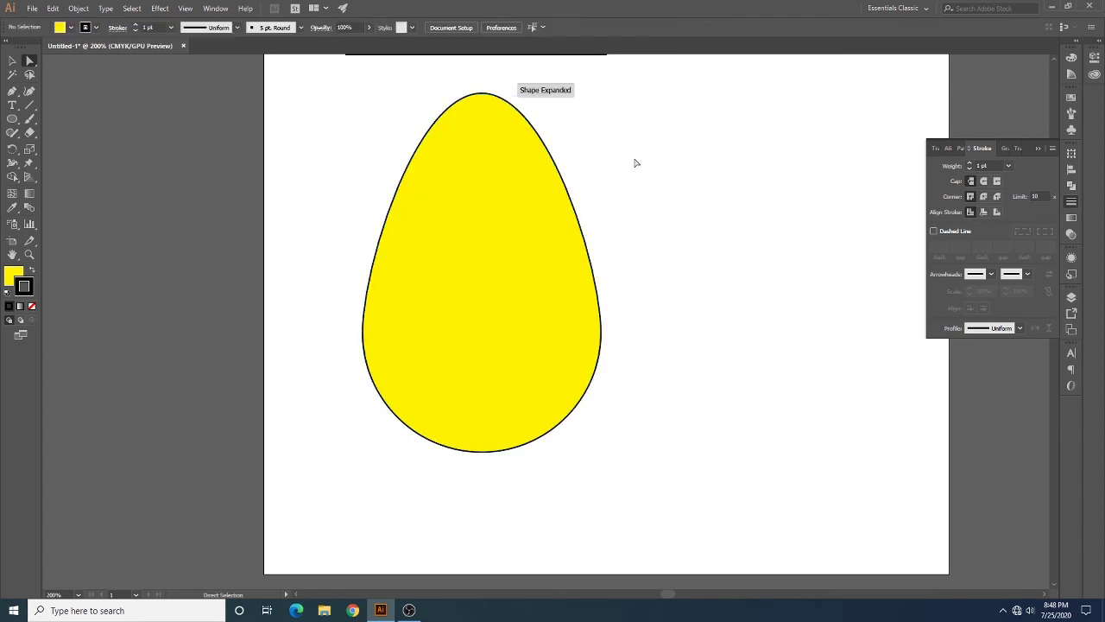
# Select the egg's top anchor and try collapsing its left direction handle into the point.
pyautogui.scroll(1, 706, 505)
pyautogui.scroll(1, 693, 499)
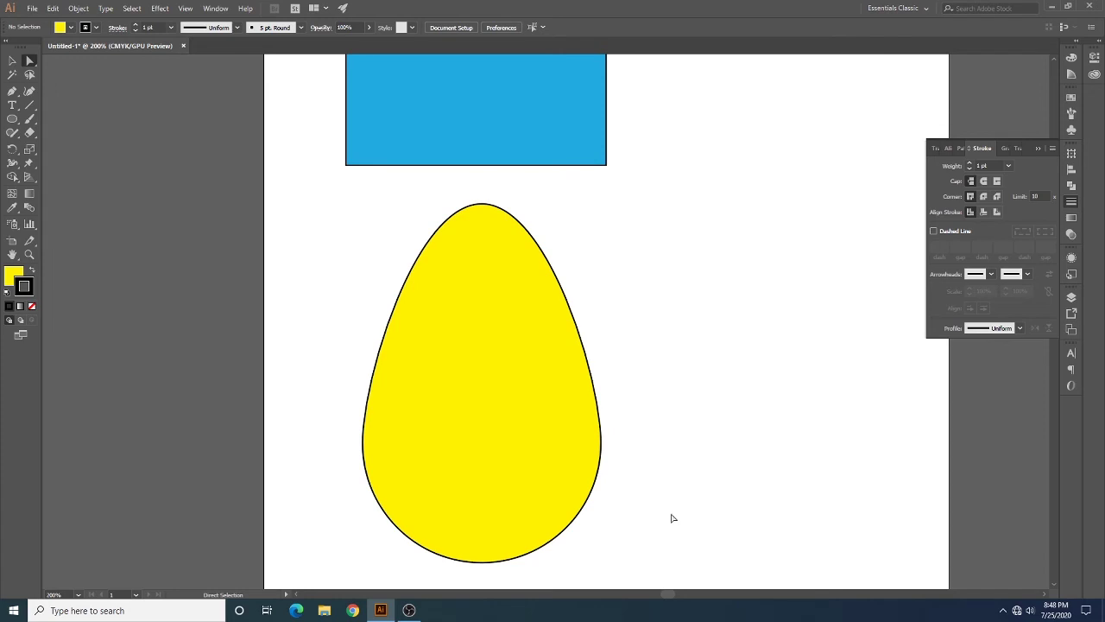
pyautogui.click(440, 370)
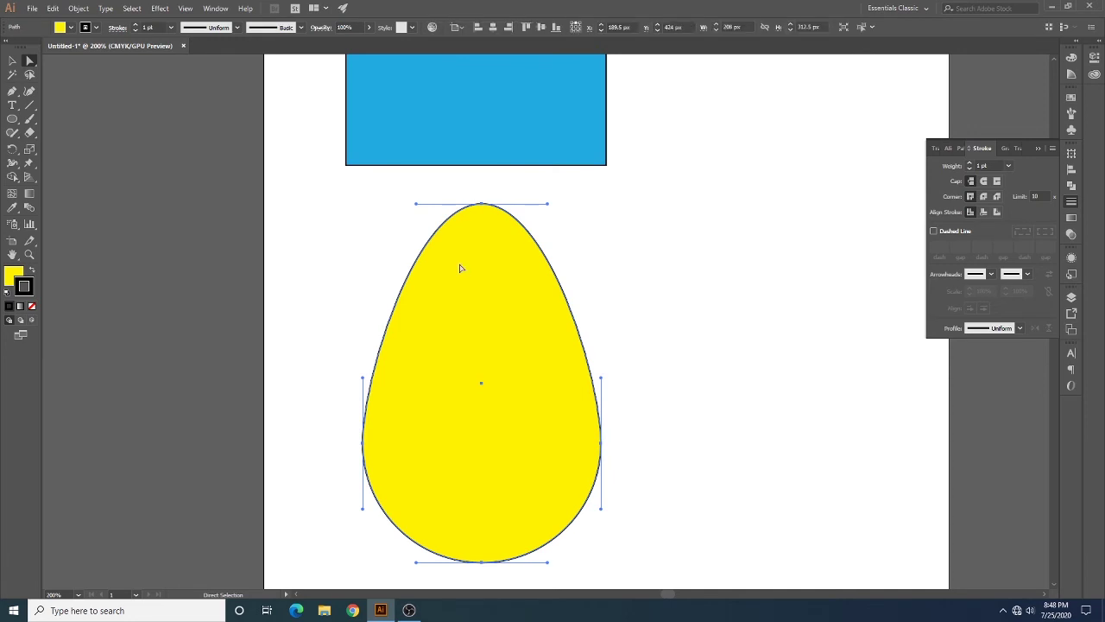
pyautogui.click(482, 204)
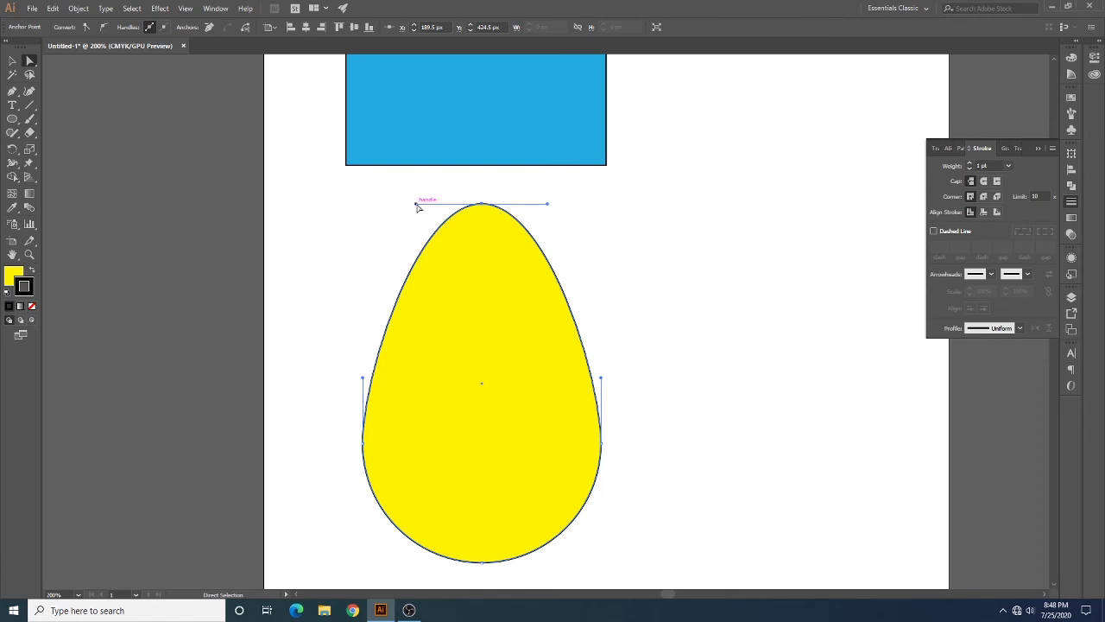
pyautogui.moveTo(417, 206); pyautogui.dragTo(481, 207)
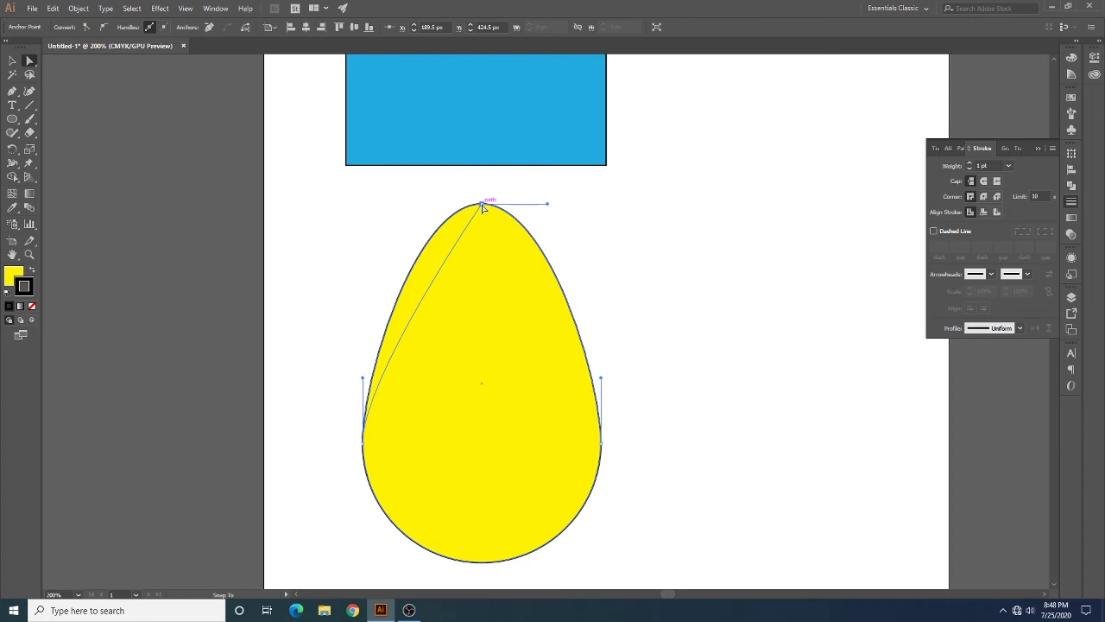
pyautogui.click(482, 205)
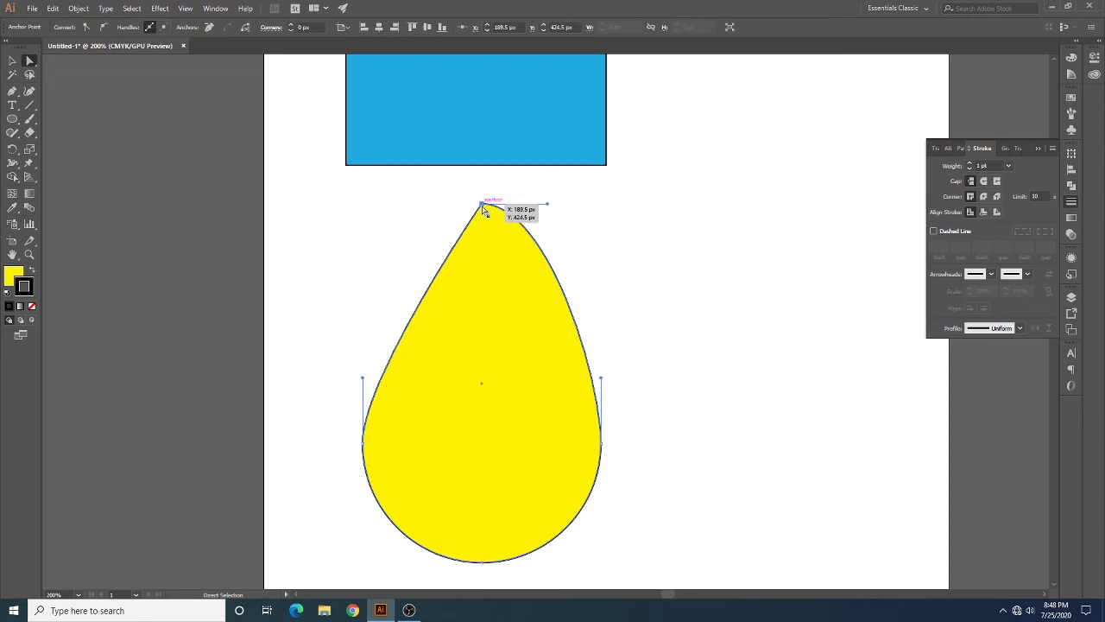
pyautogui.click(482, 205)
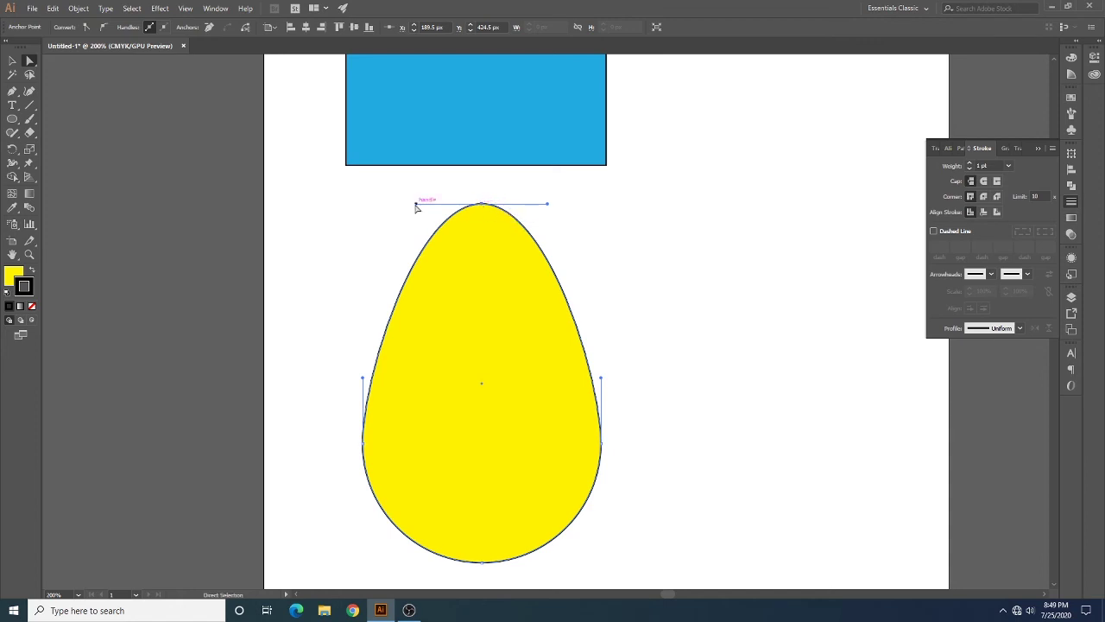
pyautogui.click(485, 207)
# Collapse the top anchor's left and right handles into the anchor for a sharp tip.
pyautogui.moveTo(417, 204); pyautogui.dragTo(484, 208)
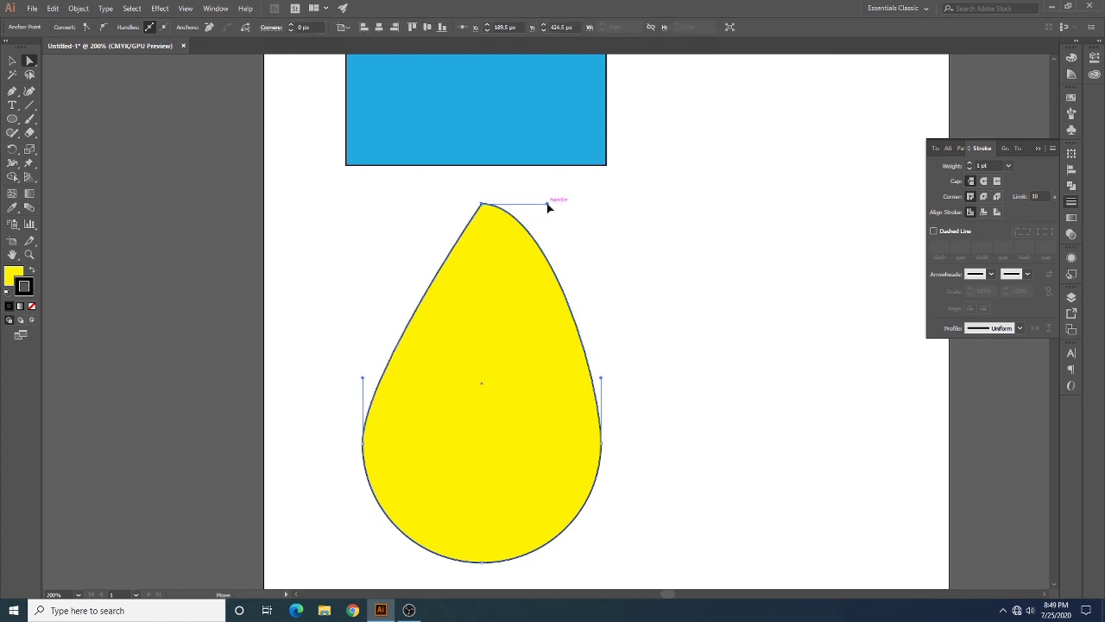
pyautogui.moveTo(548, 207); pyautogui.dragTo(514, 205)
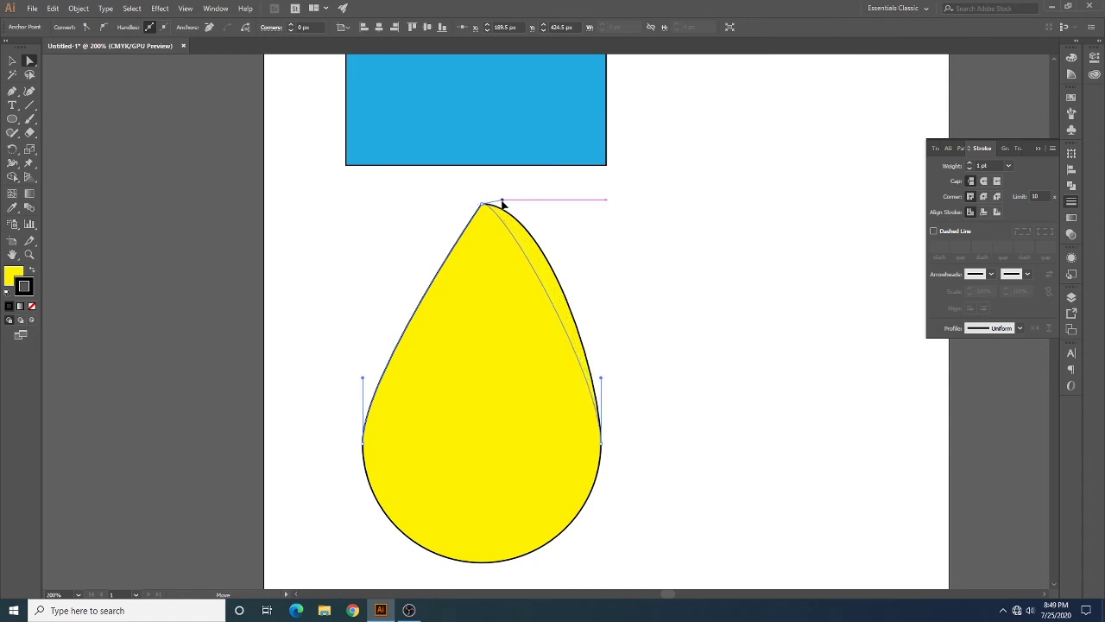
pyautogui.moveTo(515, 204); pyautogui.dragTo(482, 205)
pyautogui.click(594, 304)
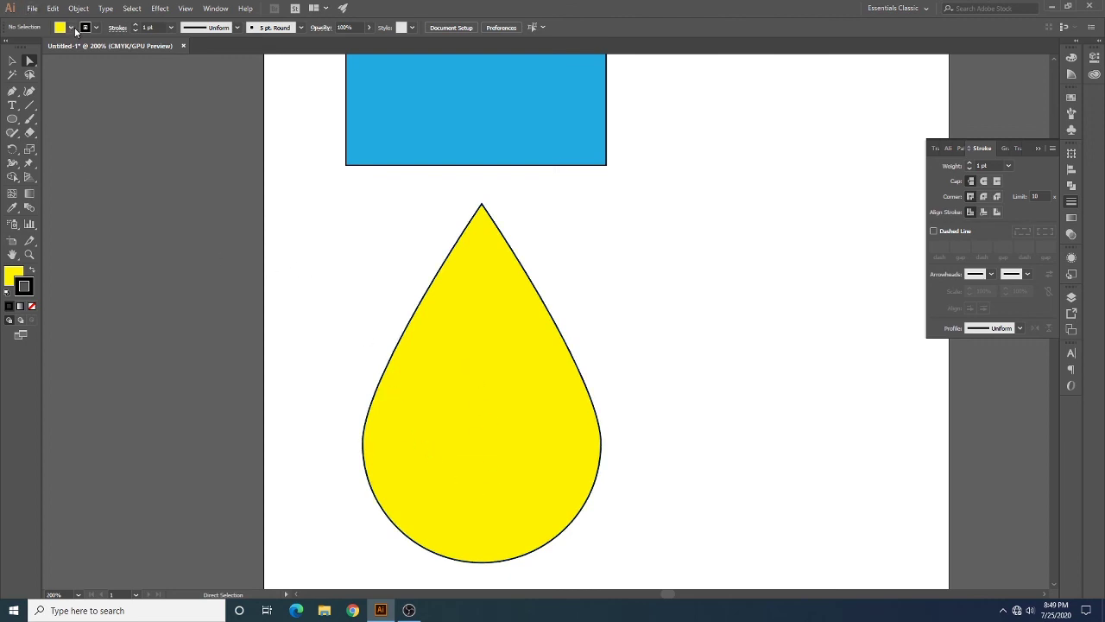
# Fill the yellow teardrop with the blue gradient swatch.
pyautogui.click(72, 28)
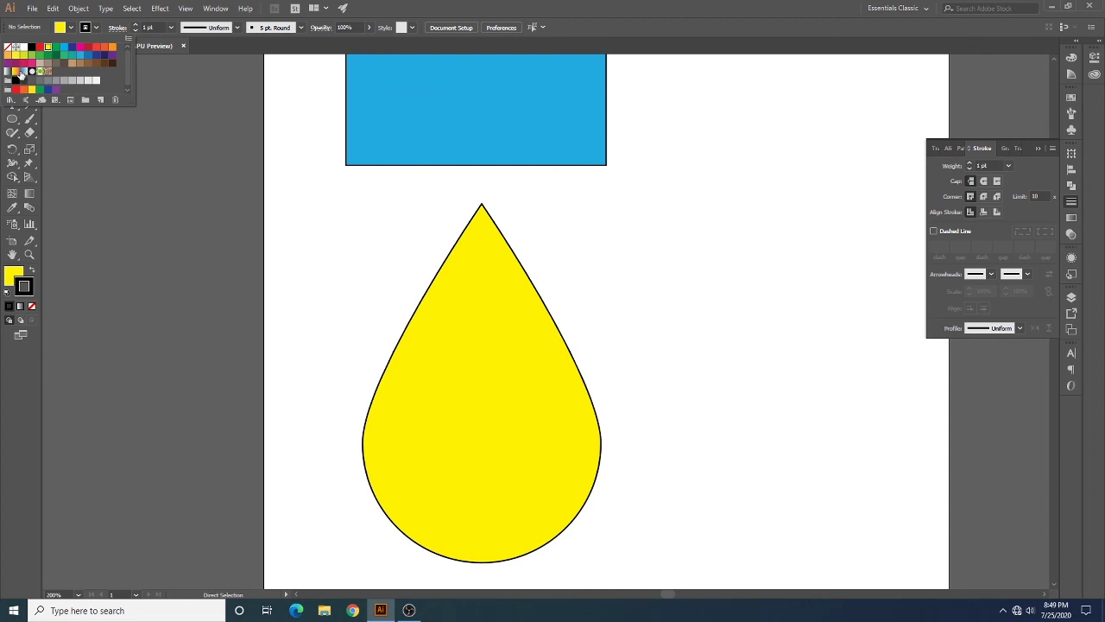
pyautogui.click(21, 75)
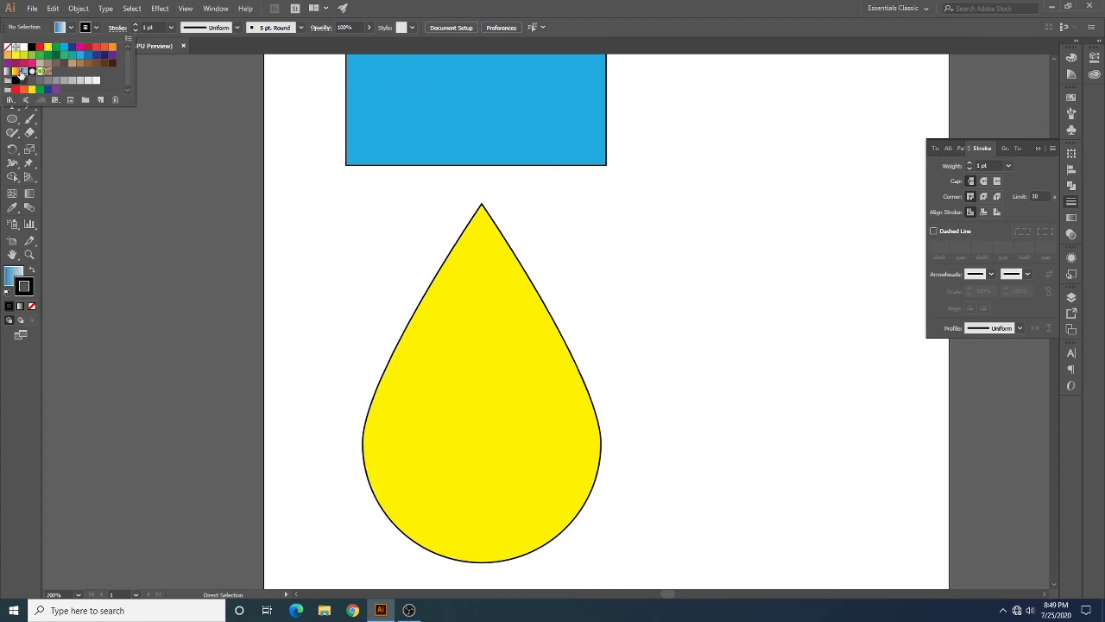
pyautogui.click(473, 291)
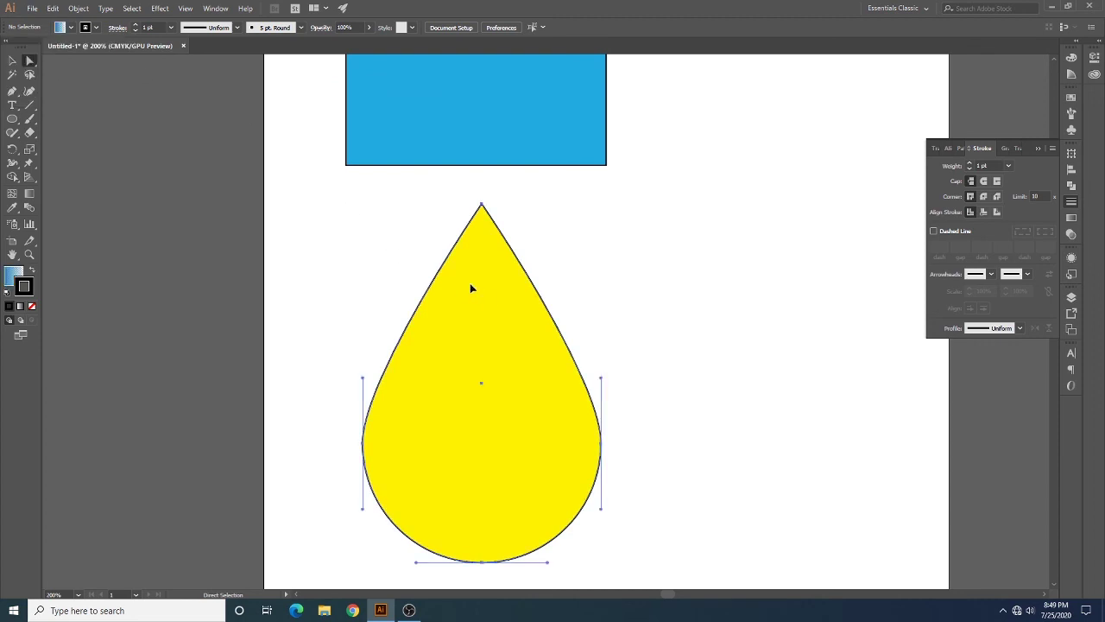
pyautogui.click(72, 29)
pyautogui.click(28, 76)
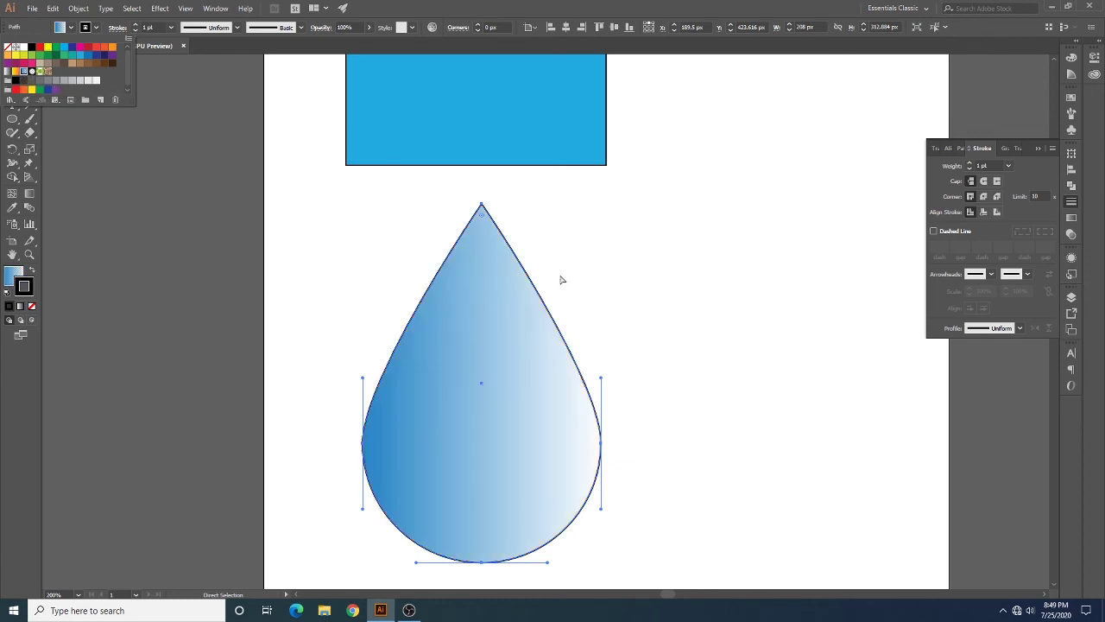
pyautogui.click(597, 266)
pyautogui.click(609, 284)
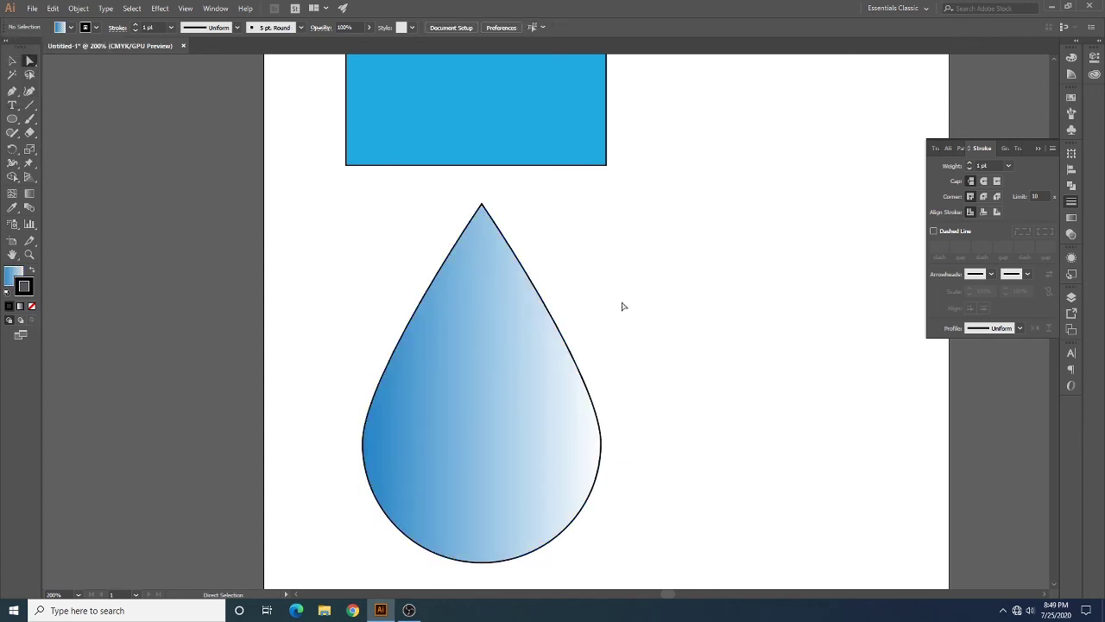
# Set the teardrop's outline colour to near-white #F4EDEF.
pyautogui.click(439, 284)
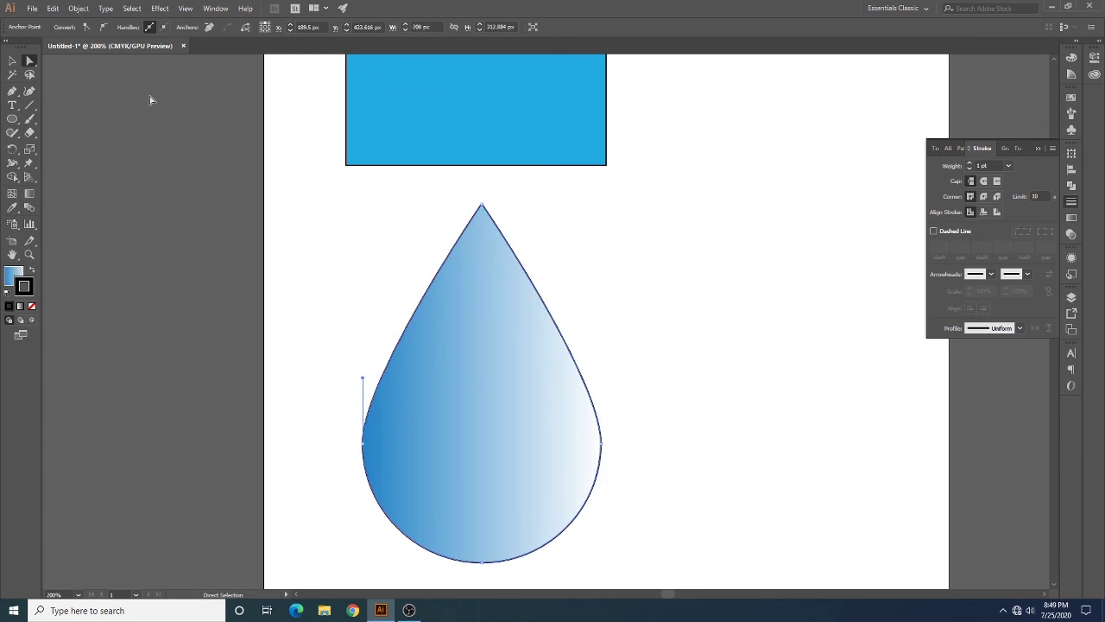
pyautogui.doubleClick(32, 294)
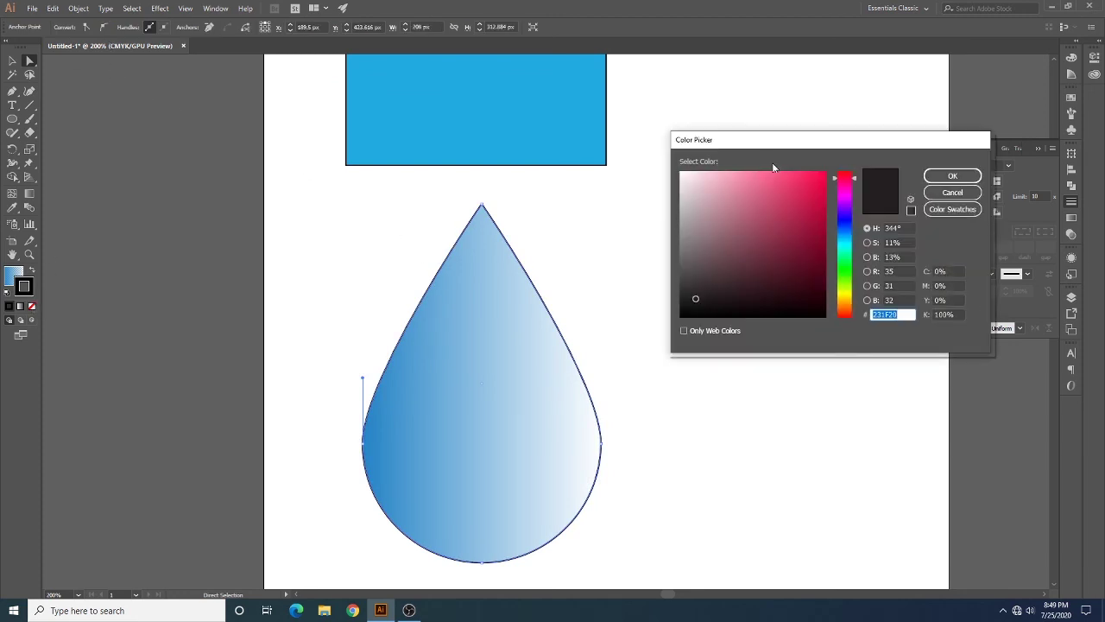
pyautogui.click(684, 176)
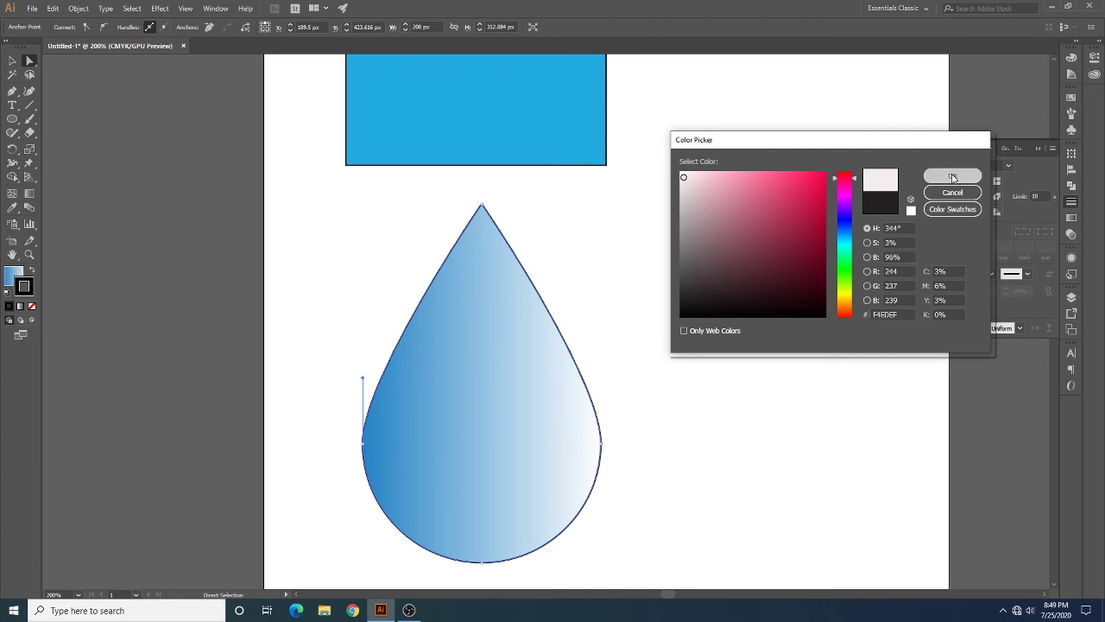
pyautogui.click(952, 176)
pyautogui.click(728, 299)
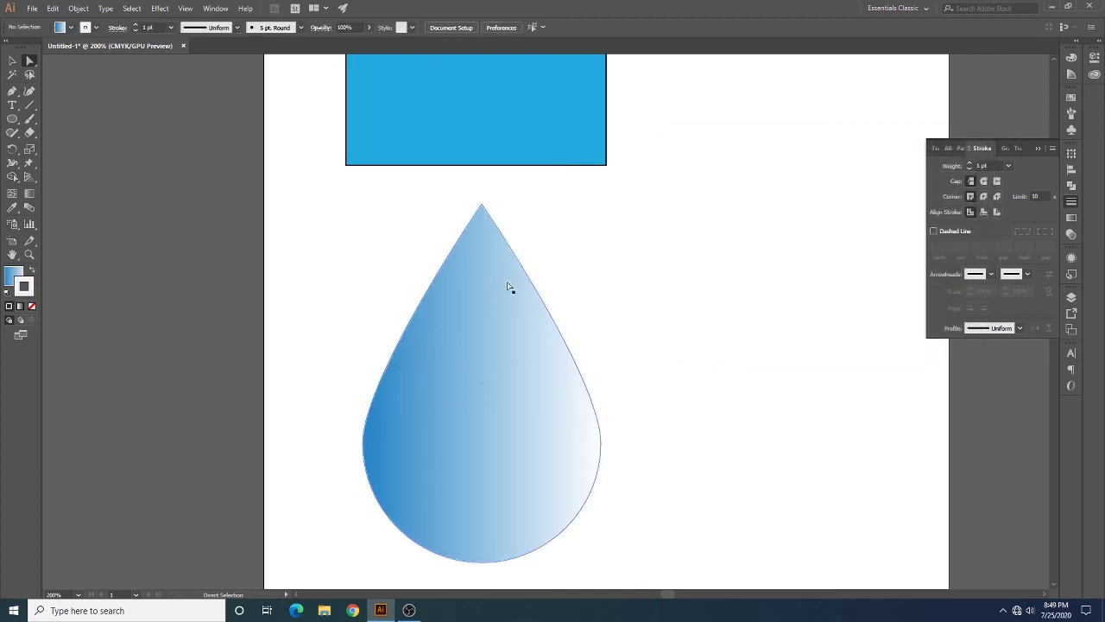
# Undo the near-white outline, gradient fill and teardrop reshaping to return toward the yellow circle.
pyautogui.scroll(-5, 570, 513)
pyautogui.scroll(-2, 581, 502)
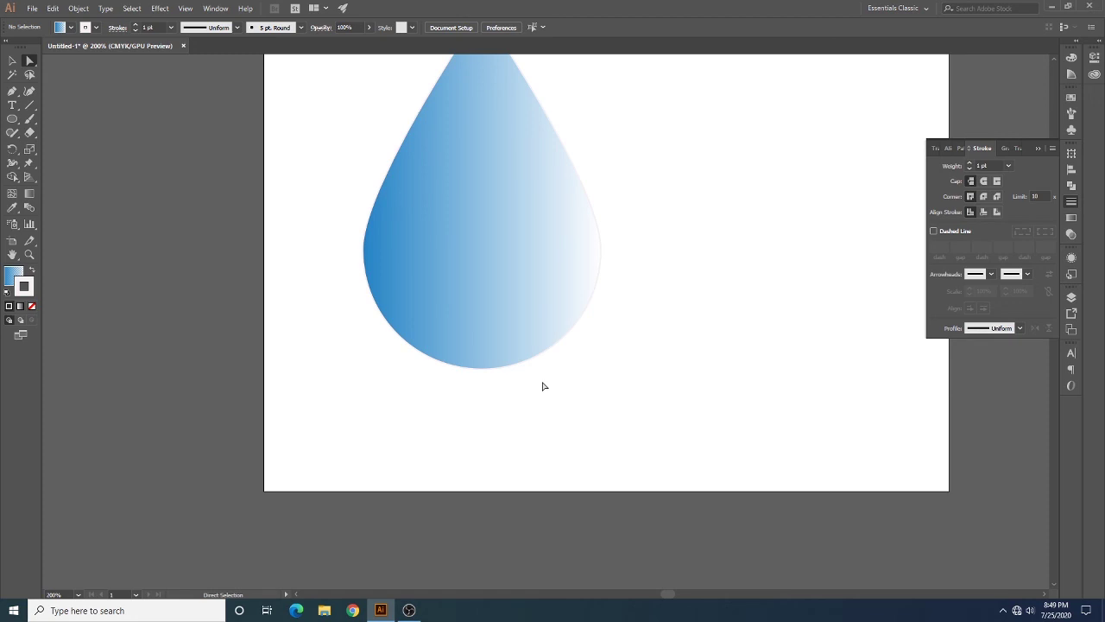
pyautogui.hotkey('ctrl', 'z')
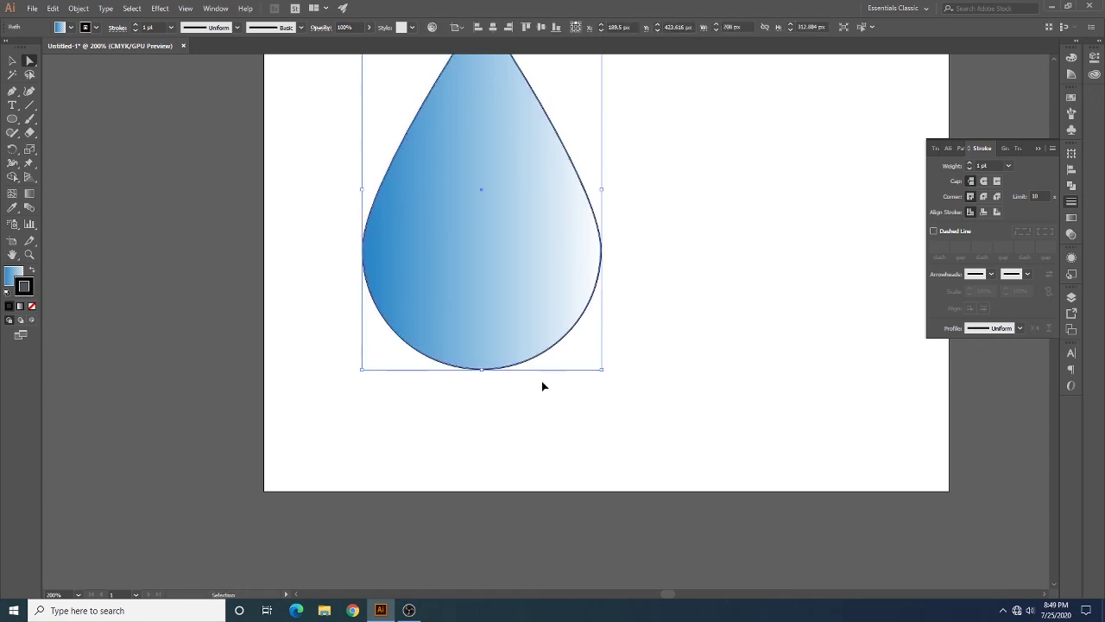
pyautogui.hotkey('ctrl', 'z')
pyautogui.click(542, 386)
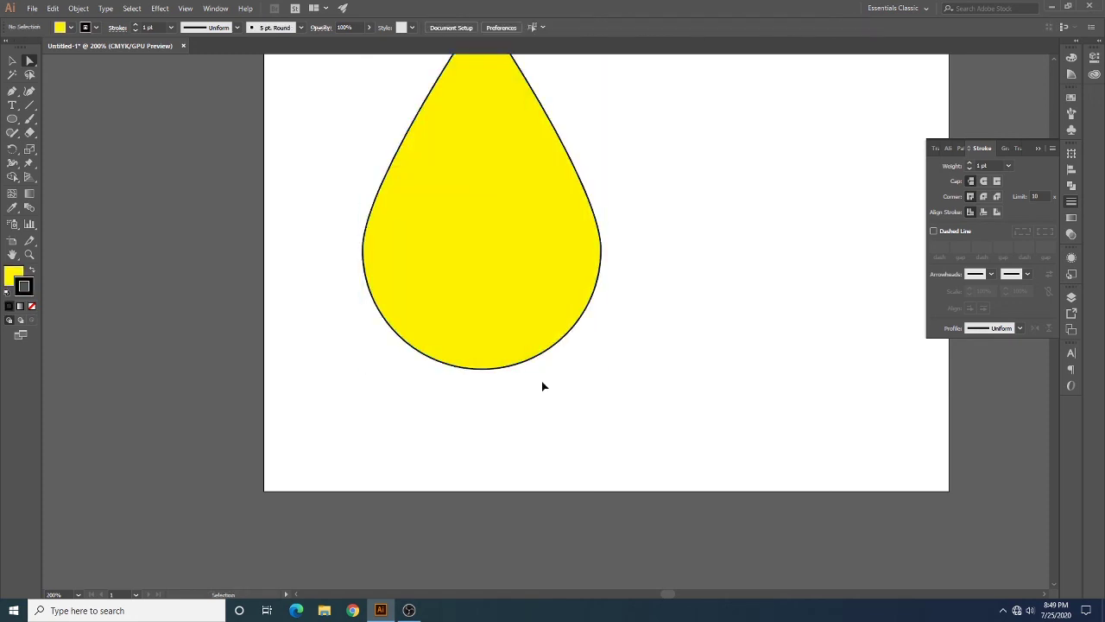
pyautogui.hotkey('ctrl', 'z')
pyautogui.hotkey('ctrl', 'z')
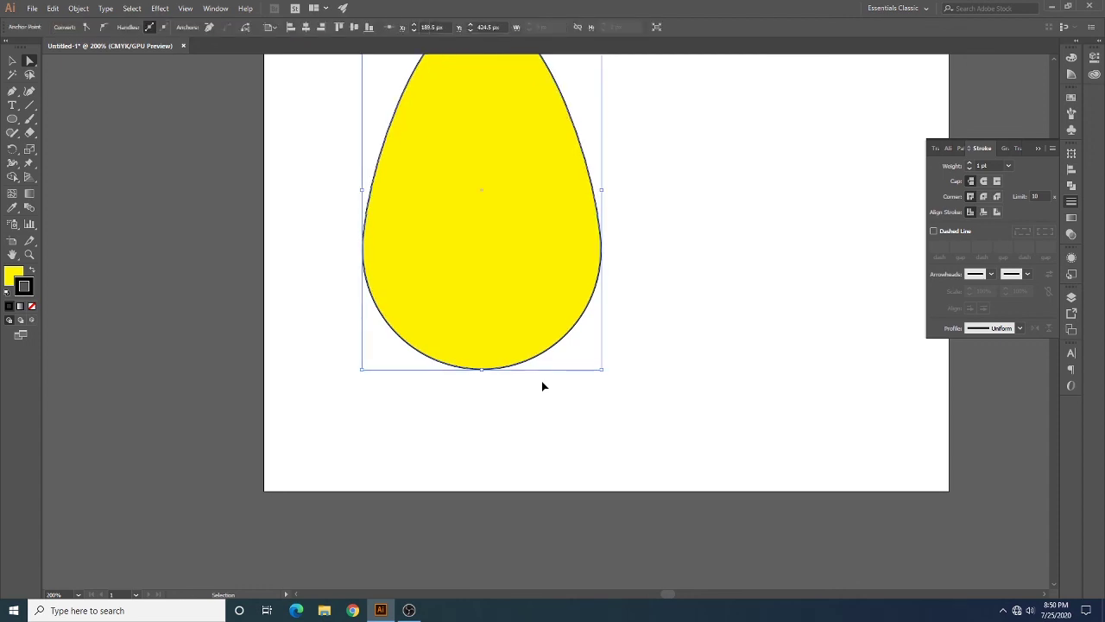
pyautogui.hotkey('ctrl', 'z')
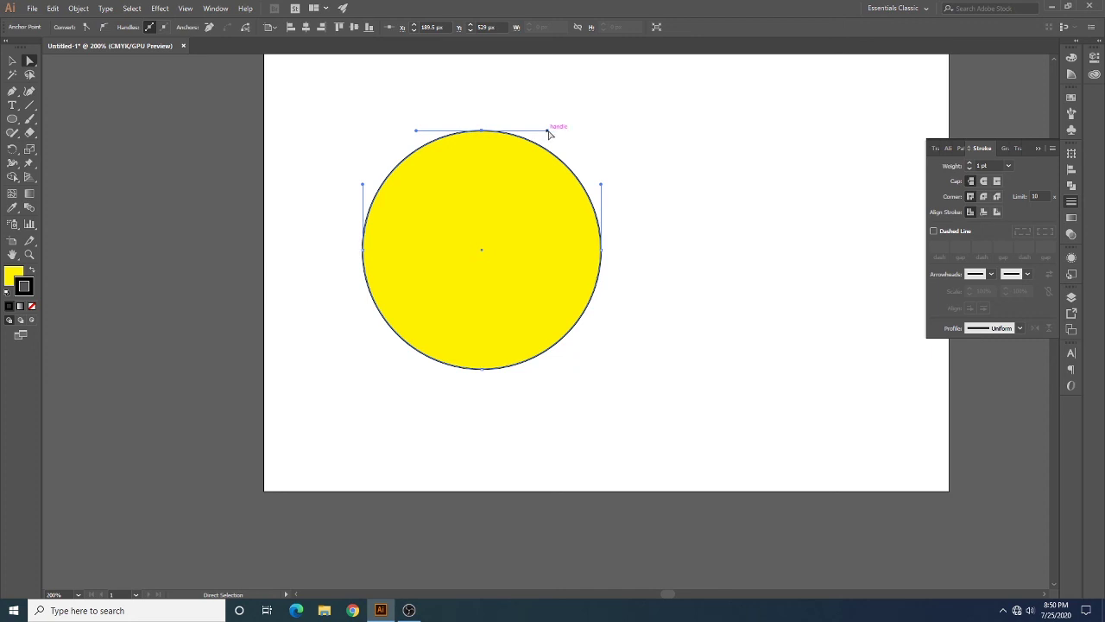
# Drag Bezier handles to bend the top curve and warp the lower side, then undo the warp.
pyautogui.moveTo(549, 134)
pyautogui.mouseDown()
pyautogui.moveTo(521, 194)
pyautogui.moveTo(485, 219)
pyautogui.moveTo(481, 276)
pyautogui.mouseUp()
pyautogui.click(688, 249)
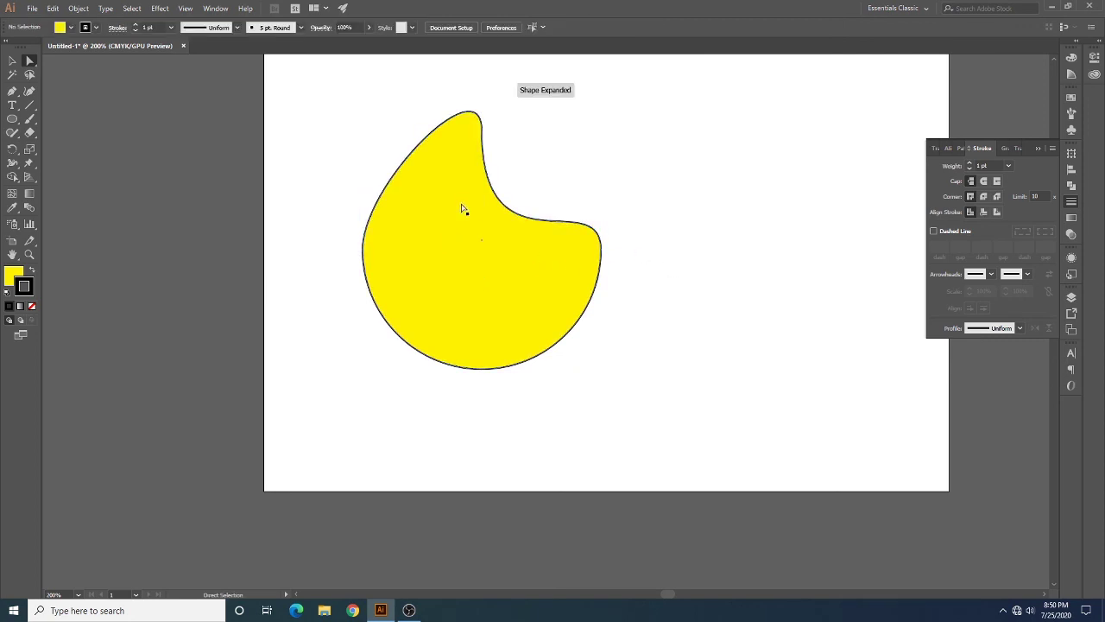
pyautogui.click(433, 212)
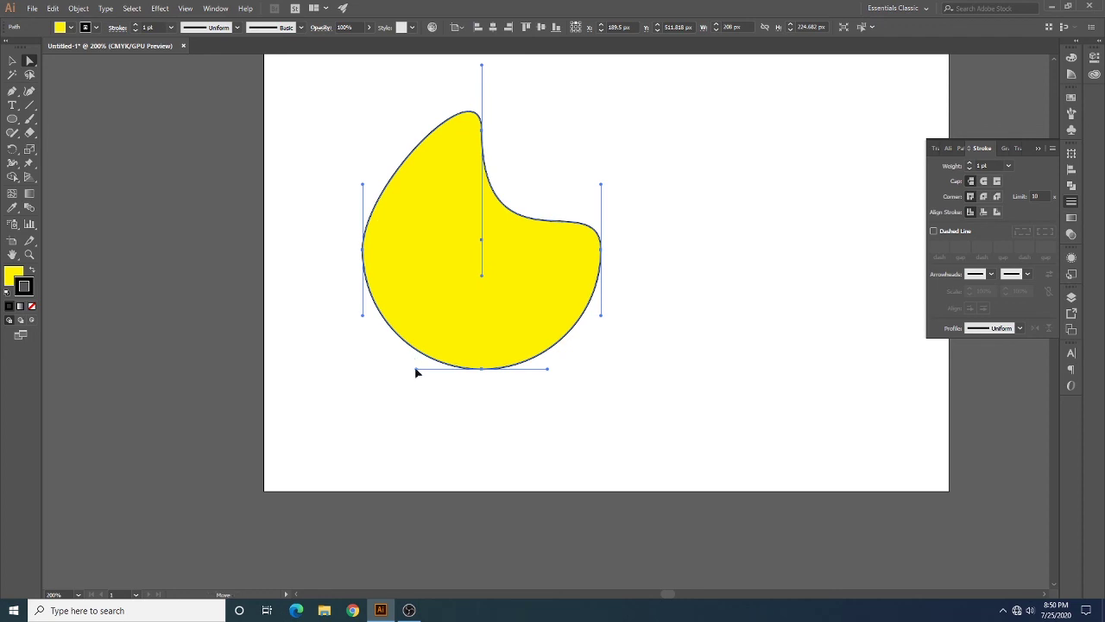
pyautogui.moveTo(416, 371)
pyautogui.mouseDown()
pyautogui.moveTo(462, 309)
pyautogui.moveTo(483, 299)
pyautogui.mouseUp()
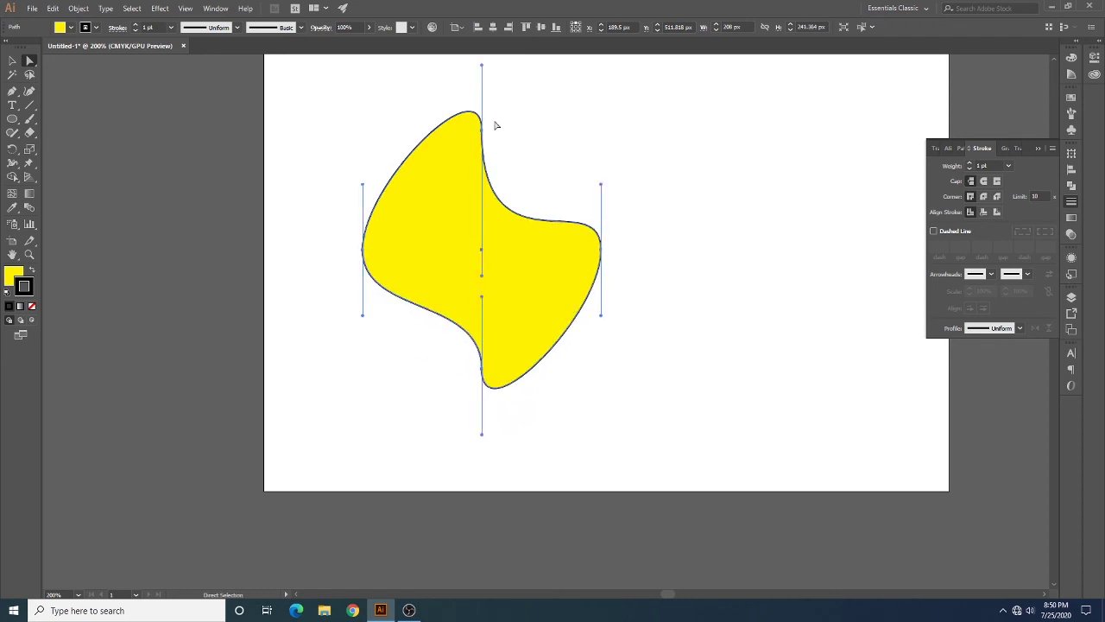
pyautogui.click(653, 209)
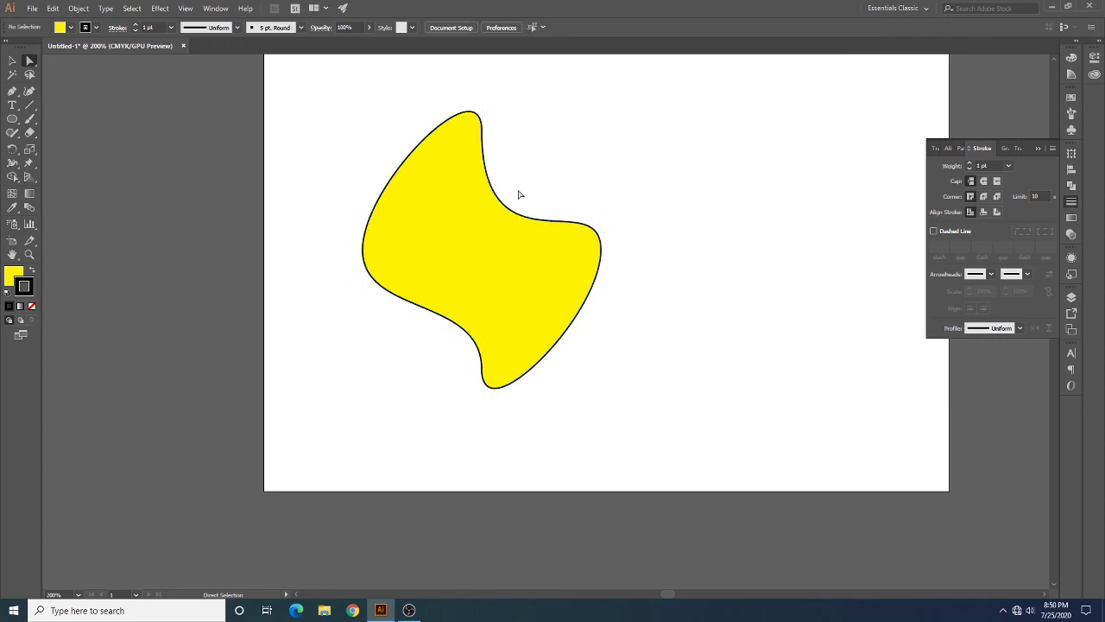
pyautogui.click(496, 266)
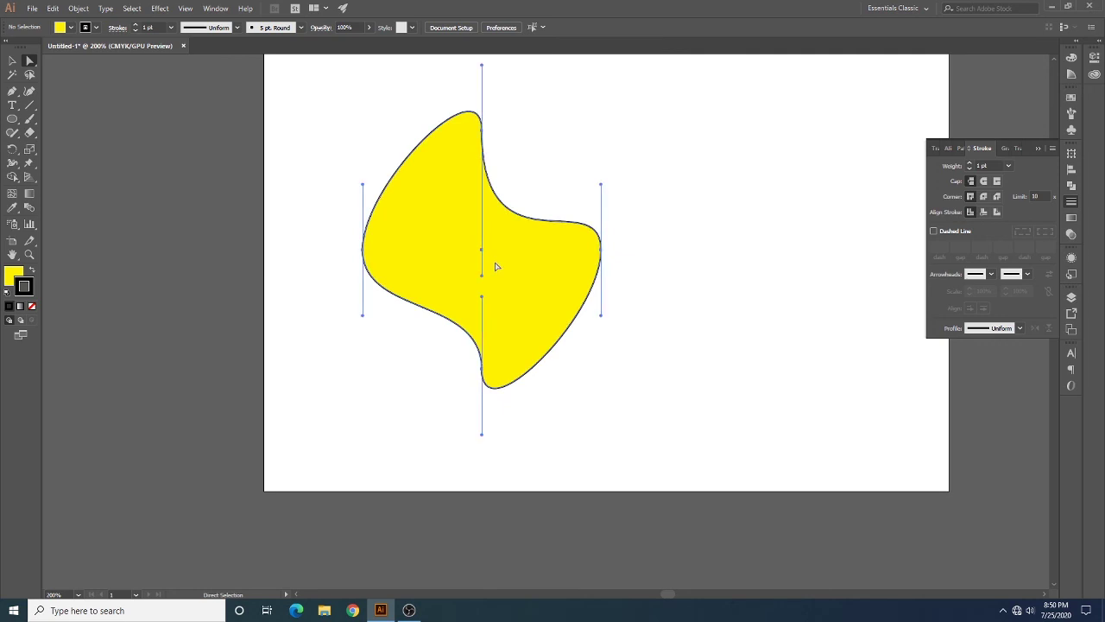
pyautogui.hotkey('ctrl', 'z')
# Undo once more, then delete the circle's top anchor to leave a yellow half-circle.
pyautogui.hotkey('ctrl', 'z')
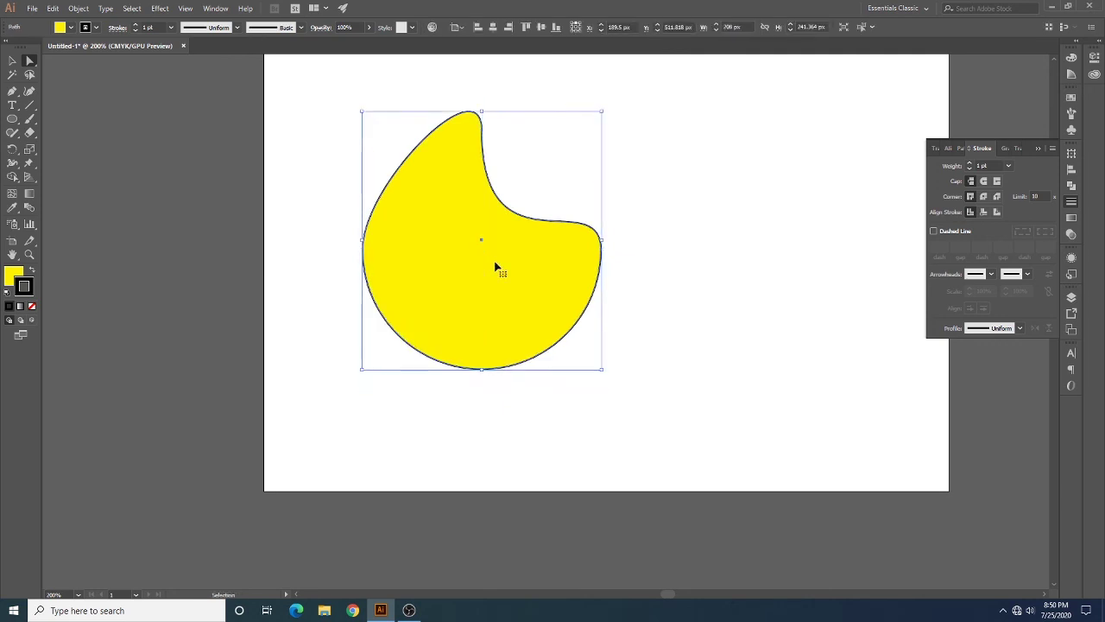
pyautogui.hotkey('ctrl', 'z')
pyautogui.hotkey('ctrl', 'z')
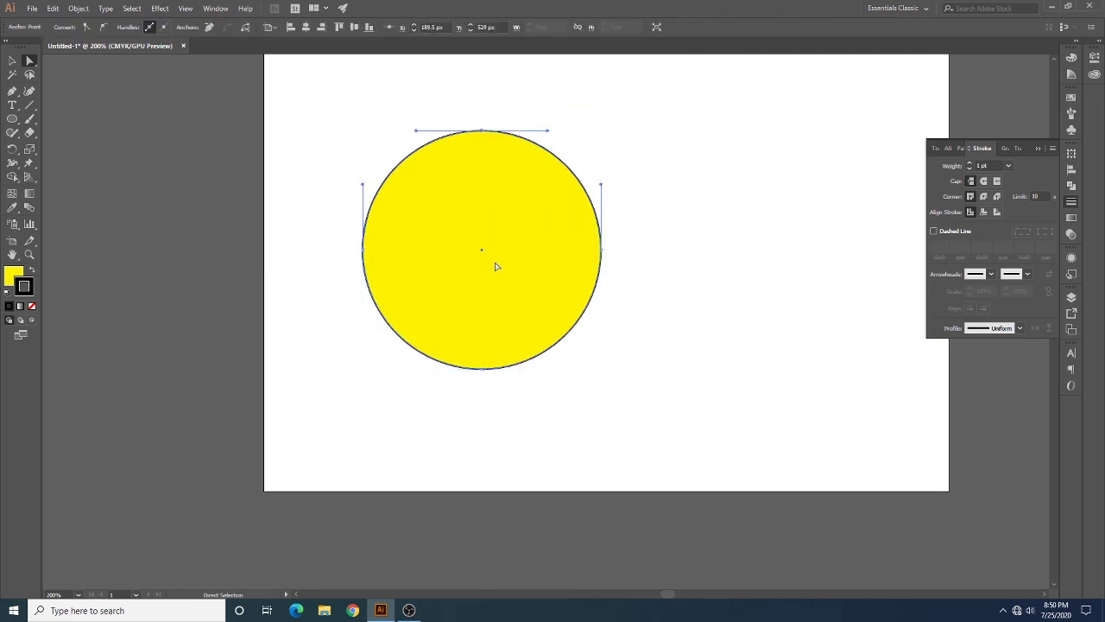
pyautogui.click(362, 250)
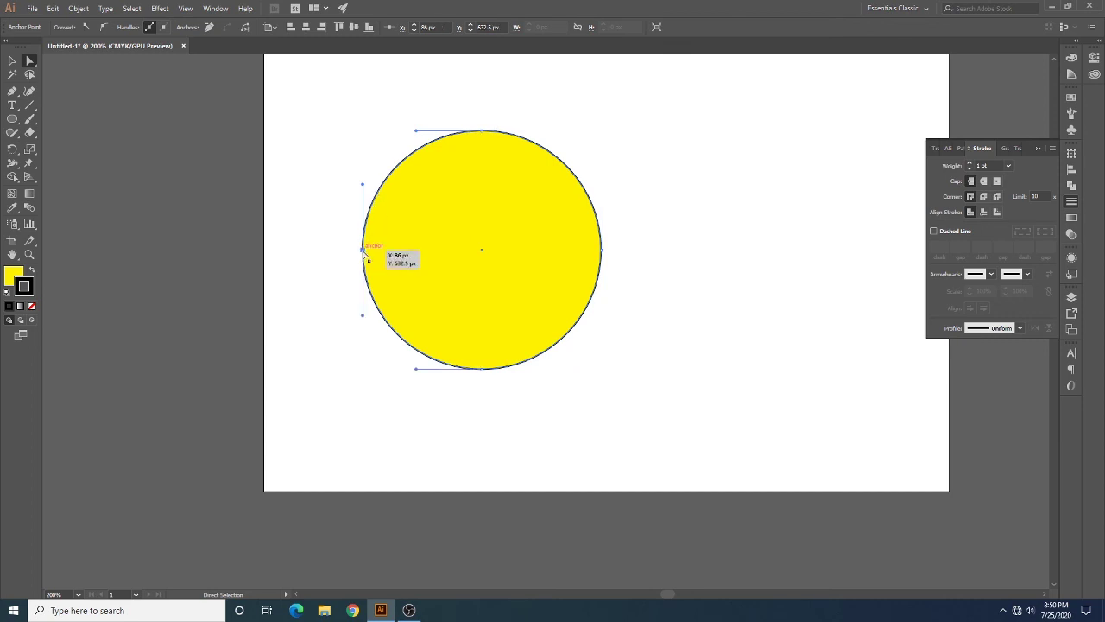
pyautogui.click(482, 131)
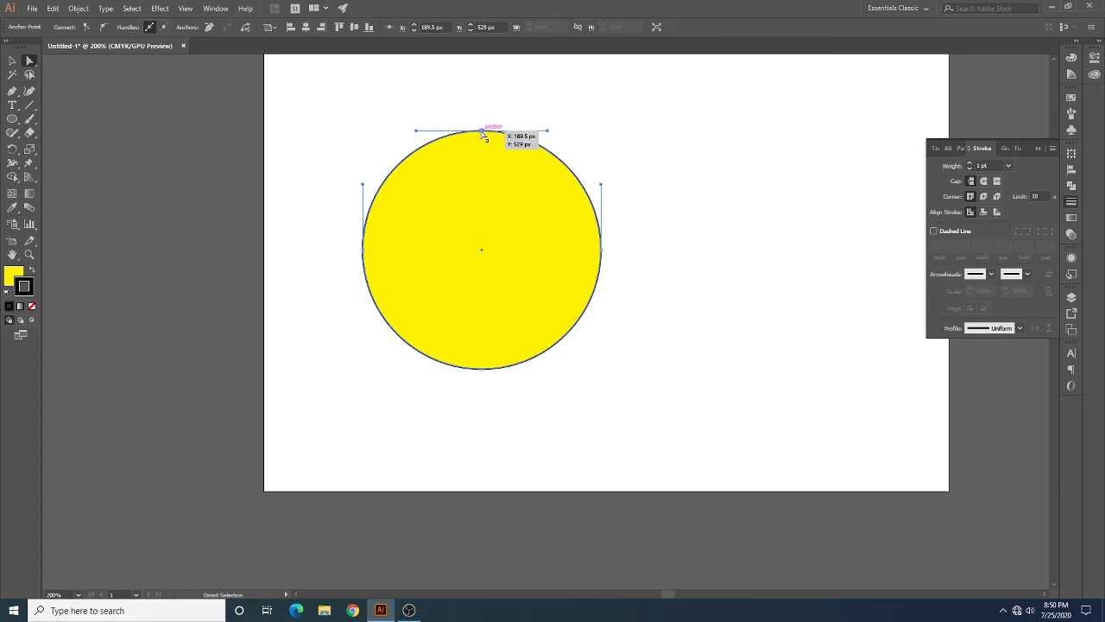
pyautogui.press('Delete')
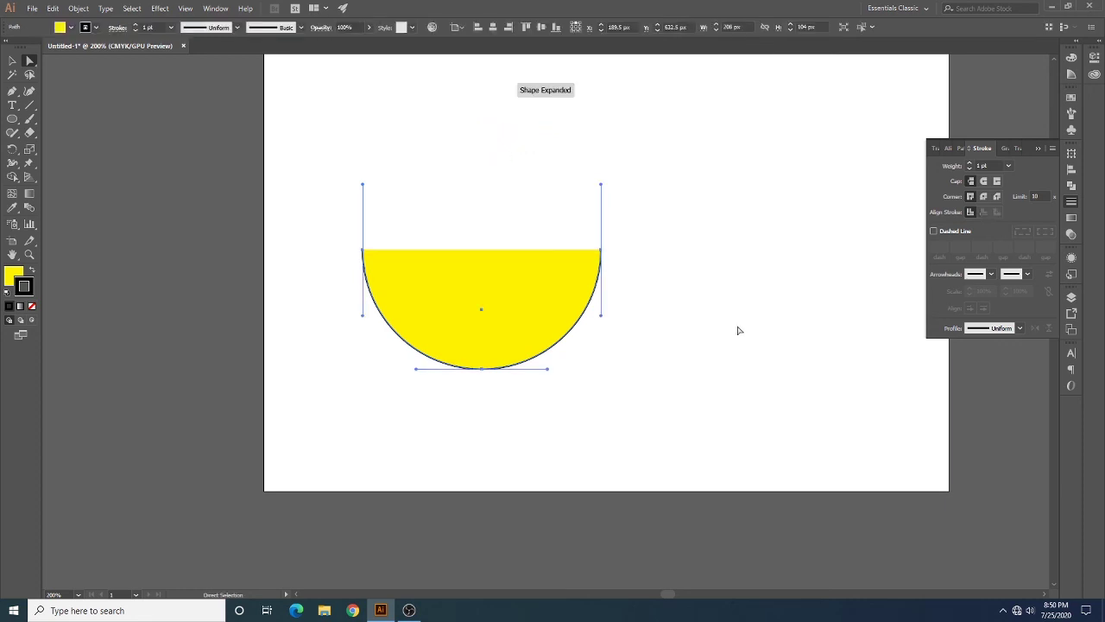
pyautogui.click(725, 279)
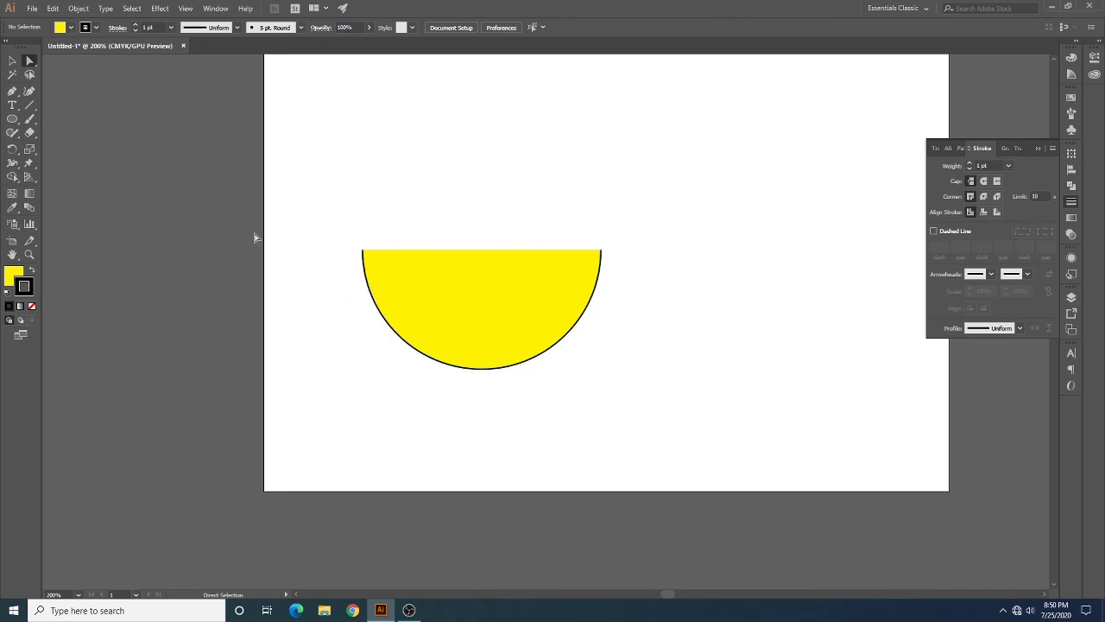
# Try green fill swatches from the control bar Fill dropdown, settling on a lighter green.
pyautogui.click(73, 28)
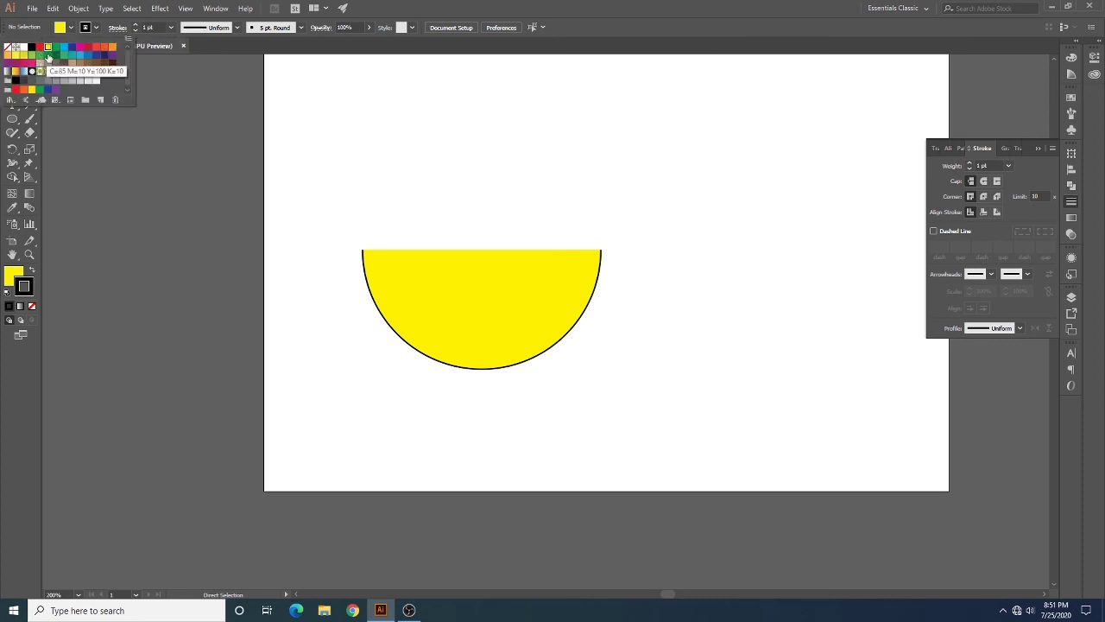
pyautogui.click(47, 57)
pyautogui.click(430, 290)
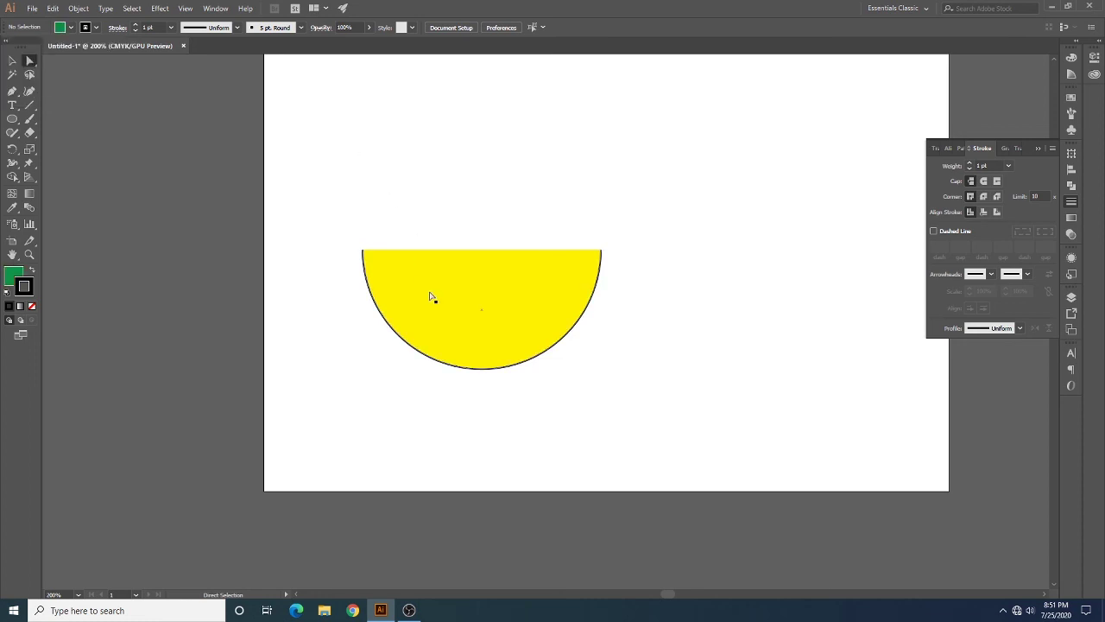
pyautogui.click(72, 28)
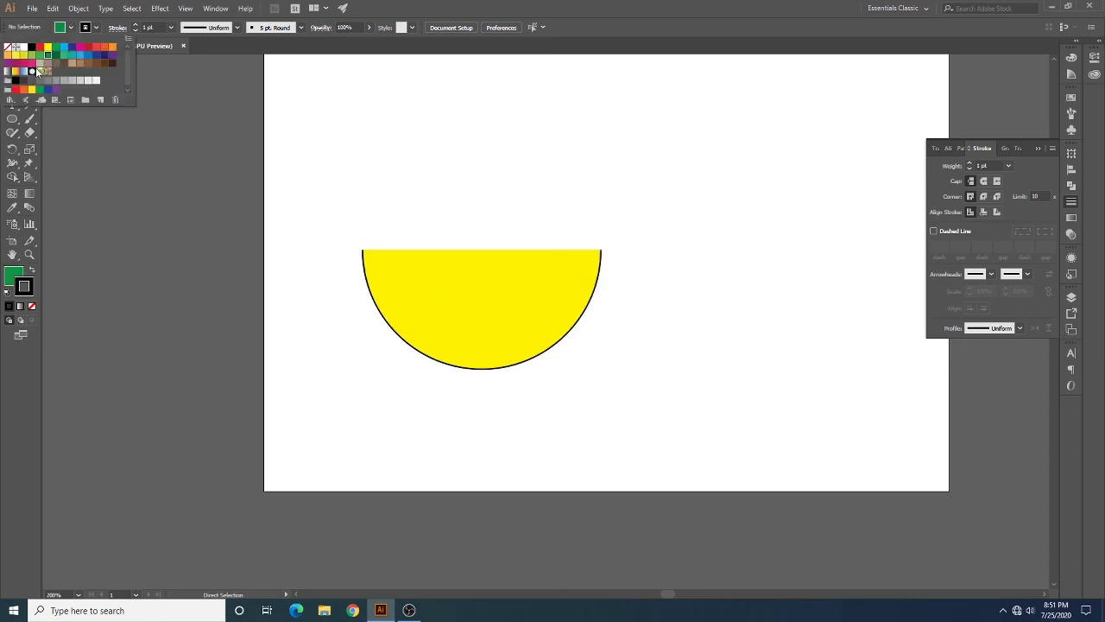
pyautogui.click(39, 55)
# Fill the half-circle green and give it a light yellow-green outline, then deselect it.
pyautogui.click(446, 264)
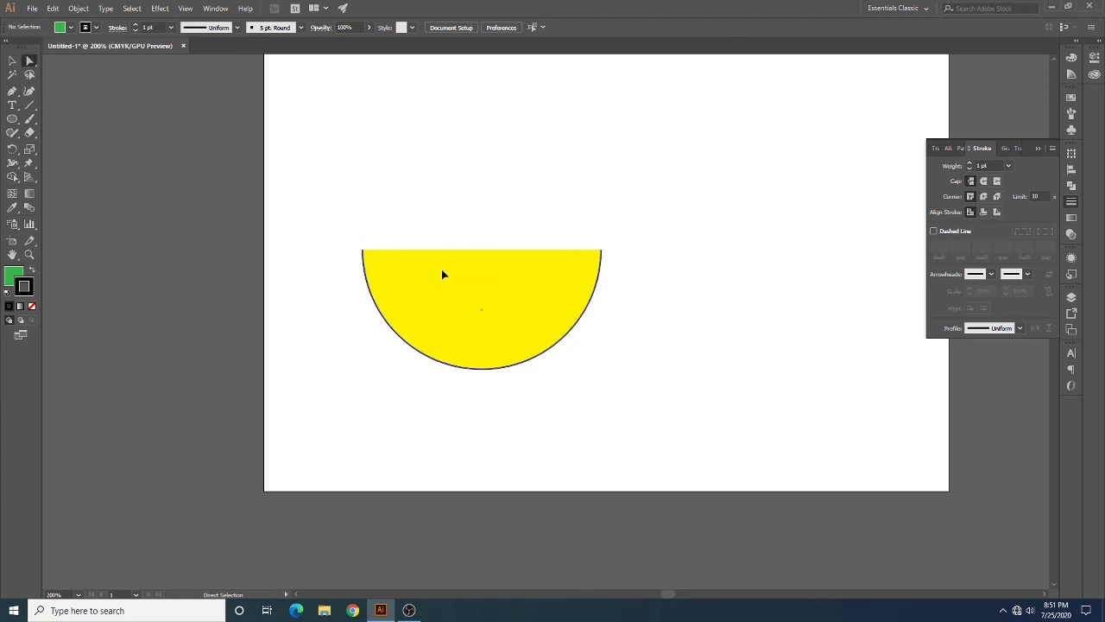
pyautogui.click(72, 29)
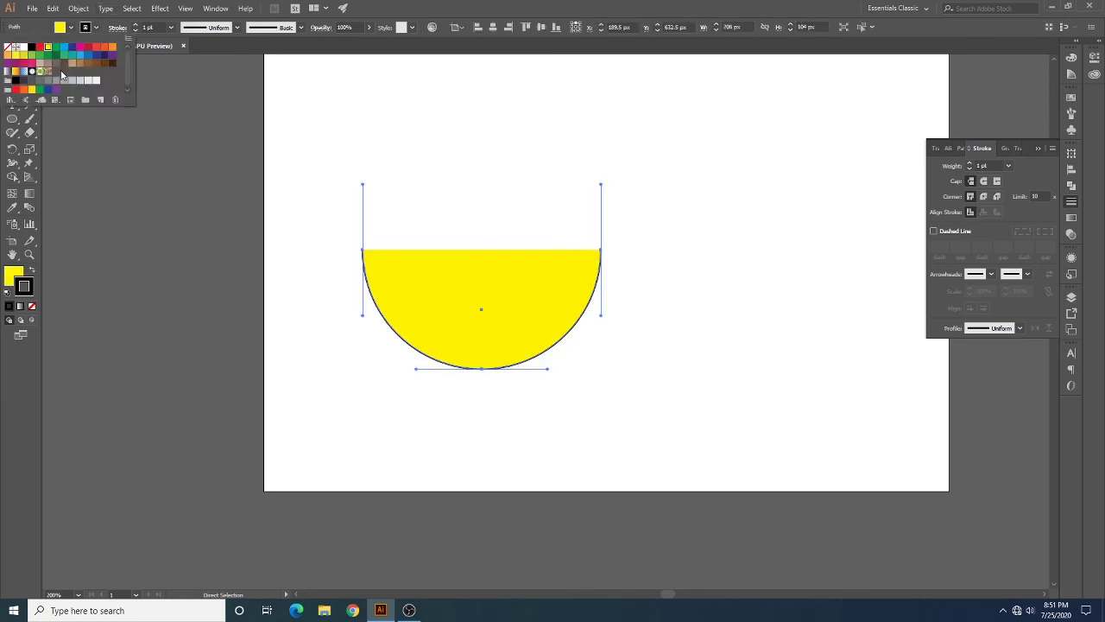
pyautogui.click(38, 55)
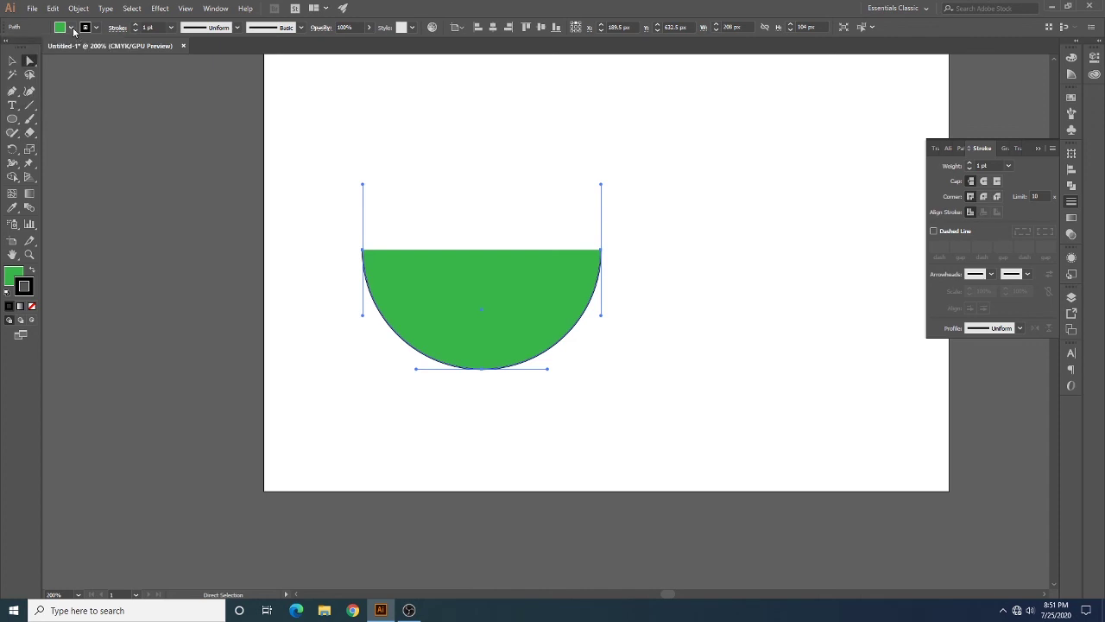
pyautogui.click(72, 29)
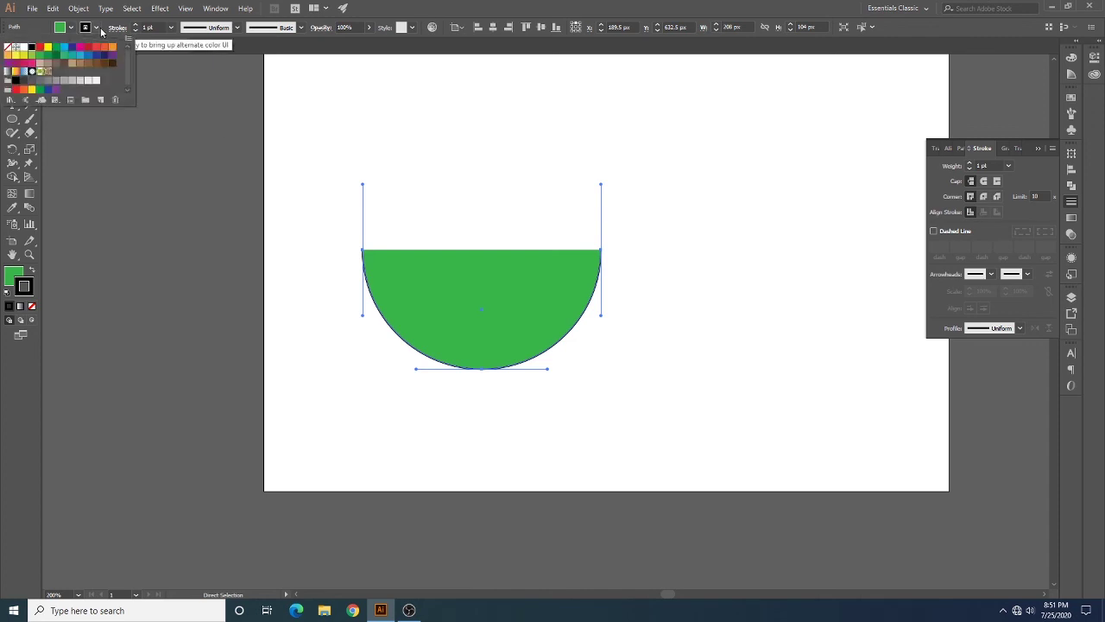
pyautogui.click(31, 56)
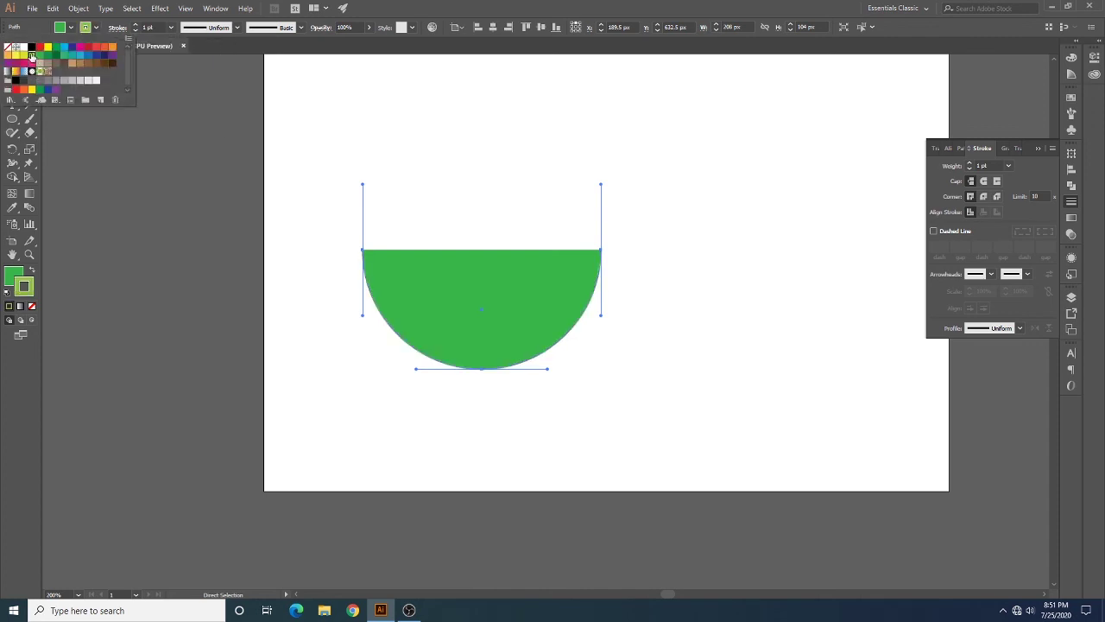
pyautogui.click(455, 176)
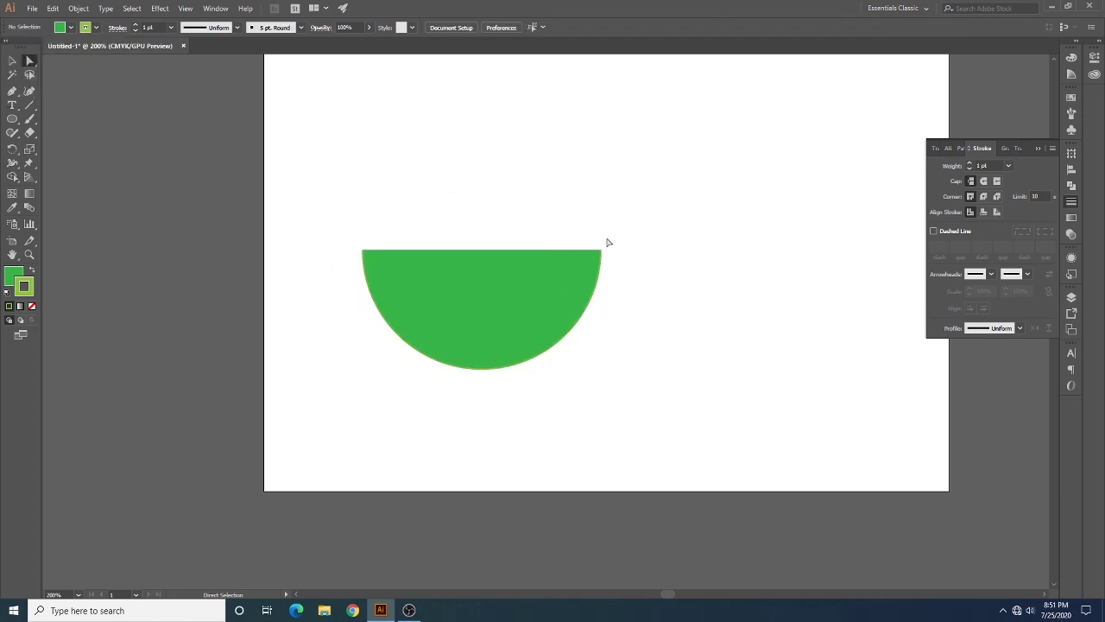
# Set the half-circle's outline weight to 10 pt.
pyautogui.click(602, 266)
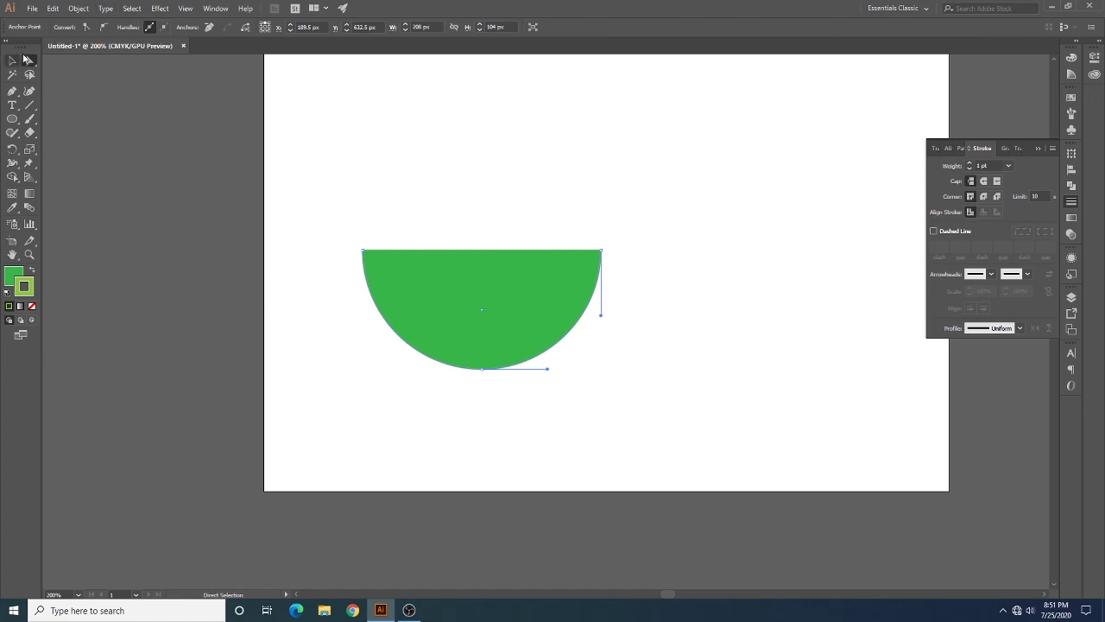
pyautogui.click(969, 164)
pyautogui.click(969, 163)
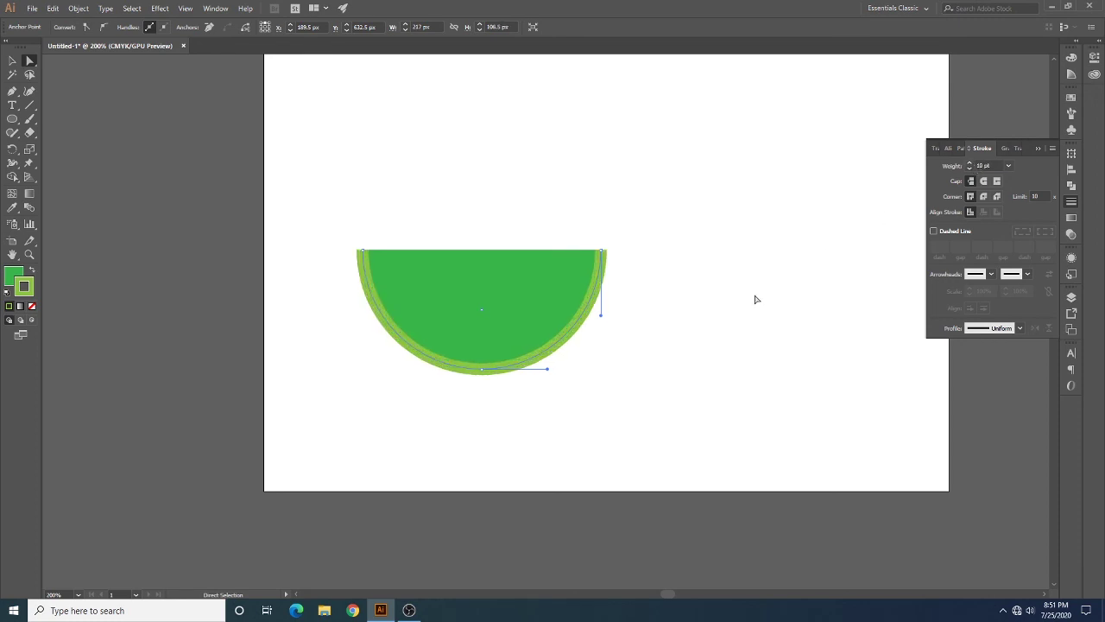
pyautogui.click(756, 300)
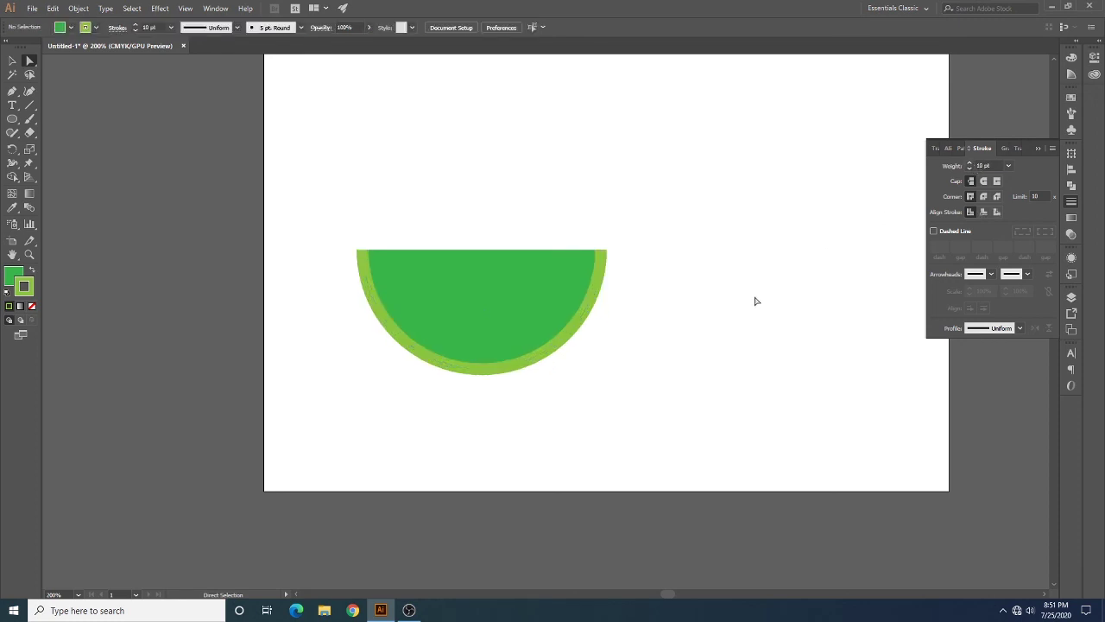
# Zoom out to 100% and scroll up to show the line, square and half-circle.
pyautogui.hotkey('ctrl', '-')
pyautogui.hotkey('ctrl', '-')
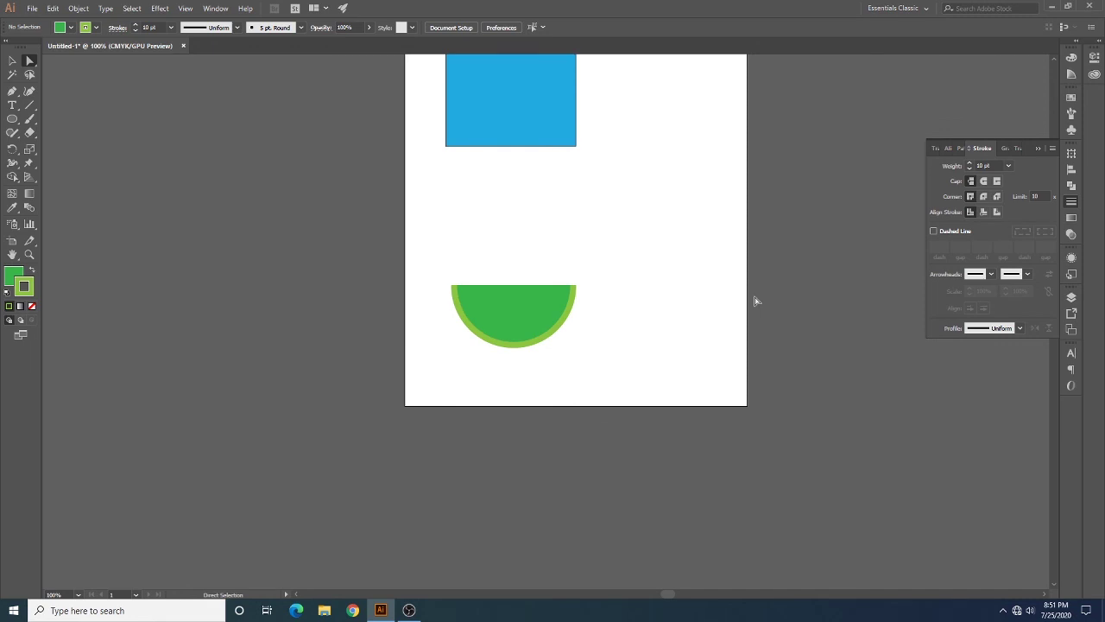
pyautogui.scroll(2, 755, 301)
pyautogui.scroll(2, 756, 301)
pyautogui.scroll(2, 756, 300)
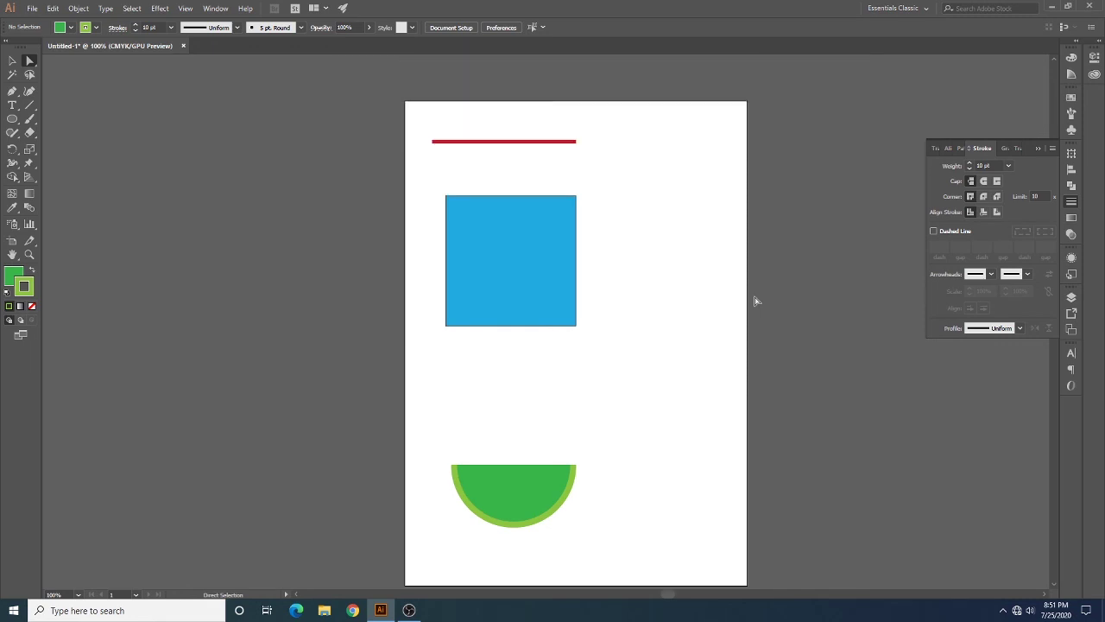